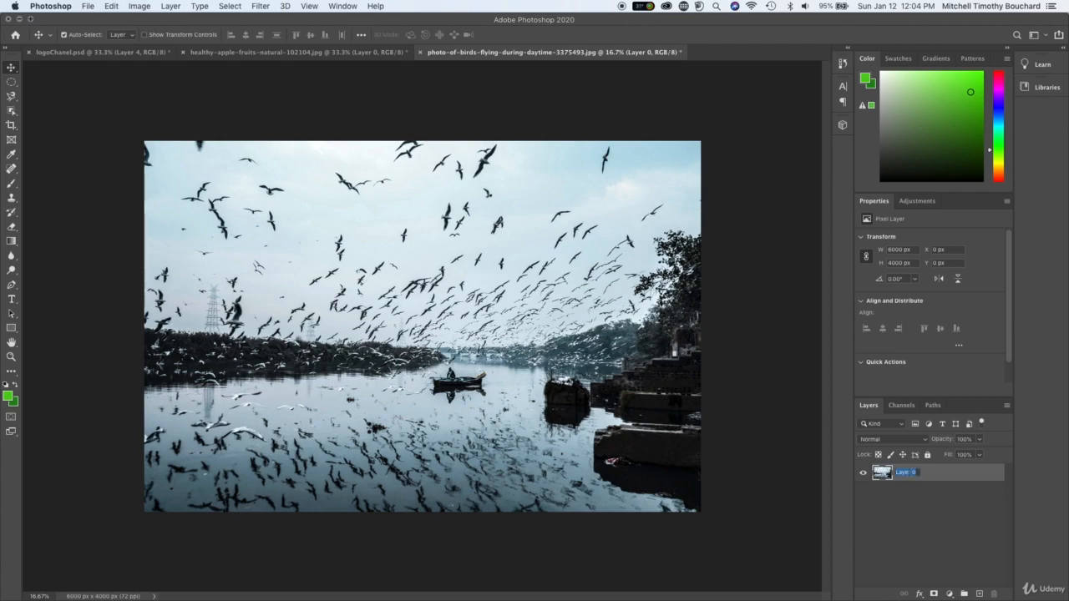
- Rename the photo layer as "Man on the boat"
{"action": "type", "text": "Mai"}
{"action": "type", "text": " on the boat"}
{"action": "key", "text": "Return"}
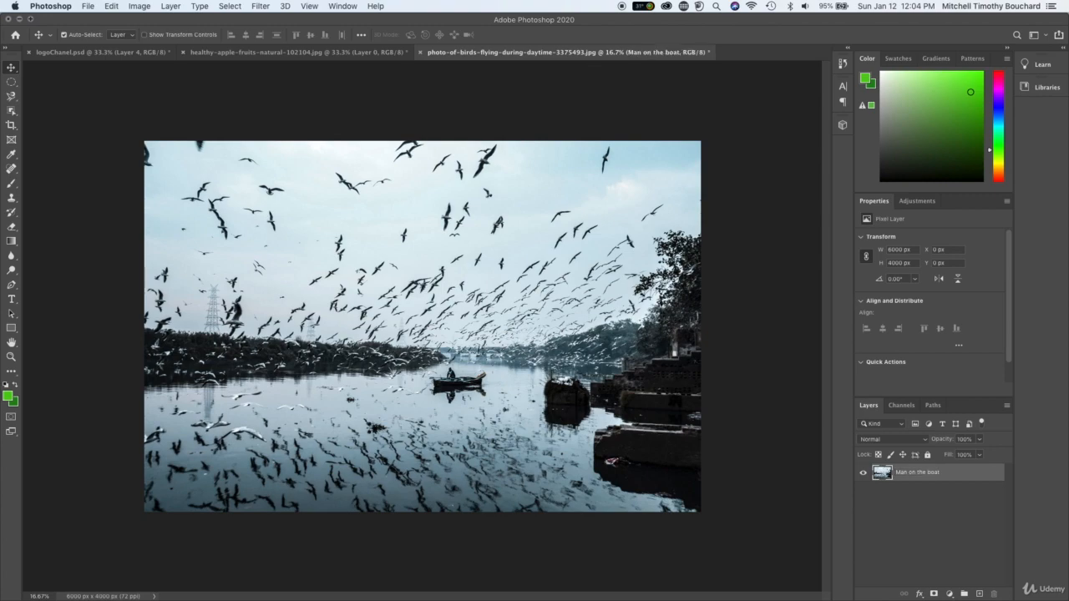
- Duplicate the "Man on the boat" layer within the same document, keeping the suggested name
{"action": "right_click", "coordinate": [934, 476]}
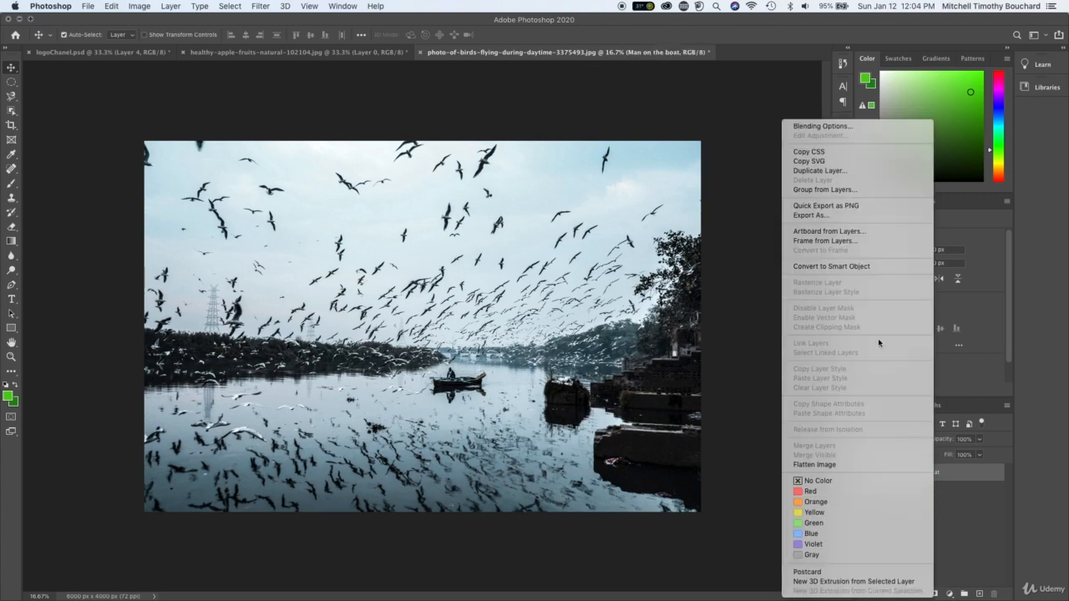
{"action": "left_click", "coordinate": [859, 171]}
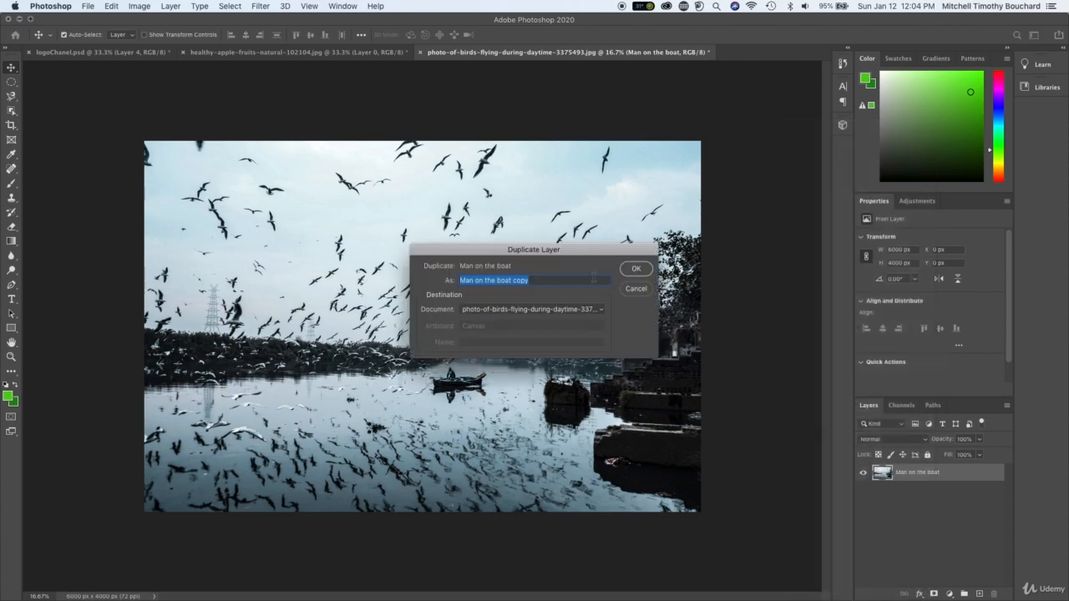
{"action": "left_click", "coordinate": [637, 270]}
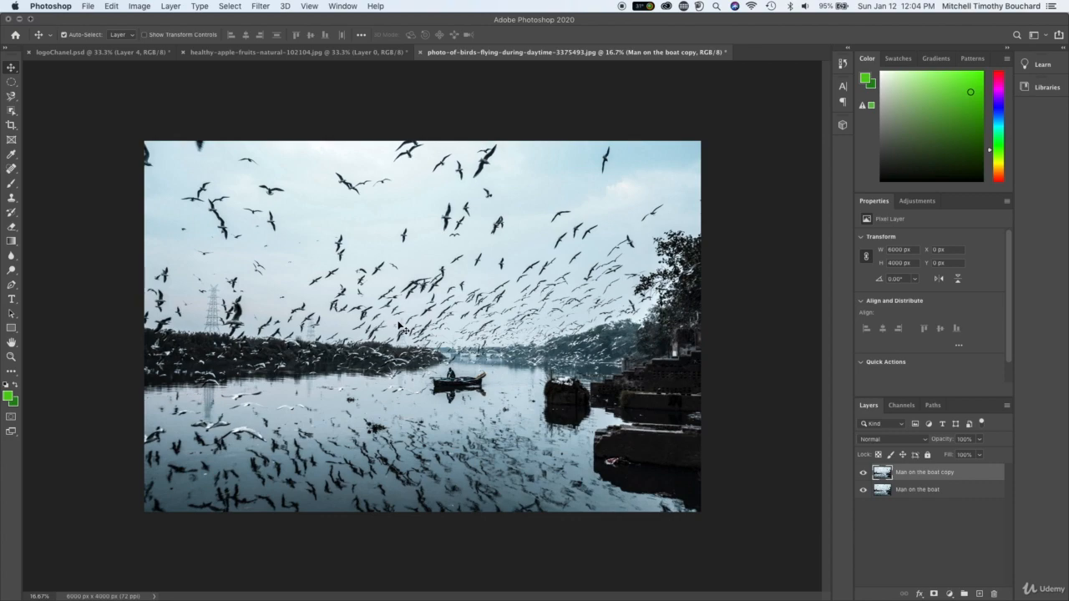
- Activate the Blur tool and enlarge its brush to 2120 px
{"action": "key", "text": "super+plus"}
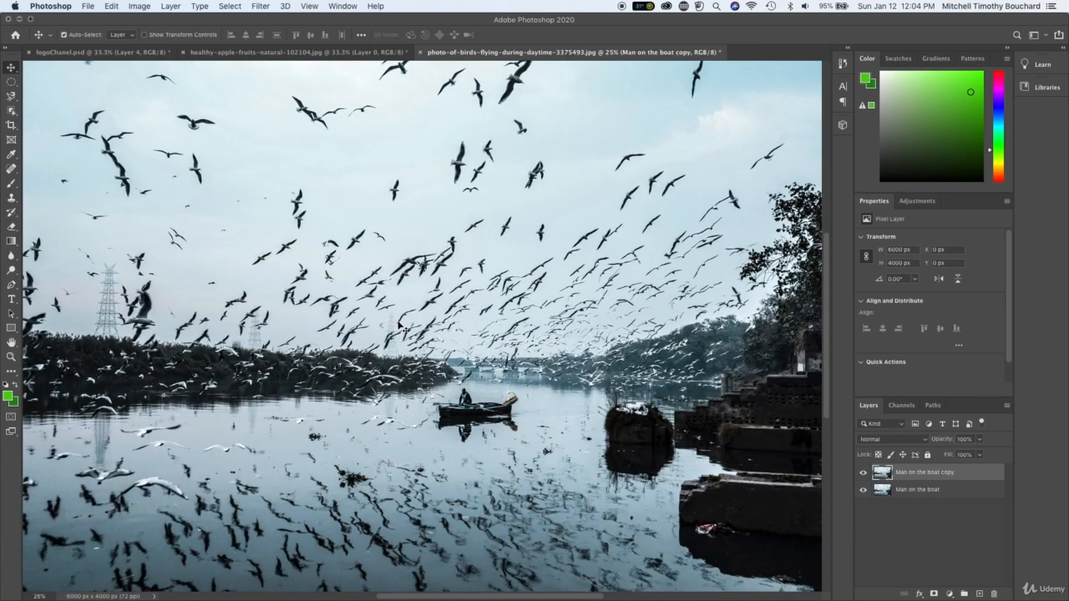
{"action": "left_click", "coordinate": [10, 257]}
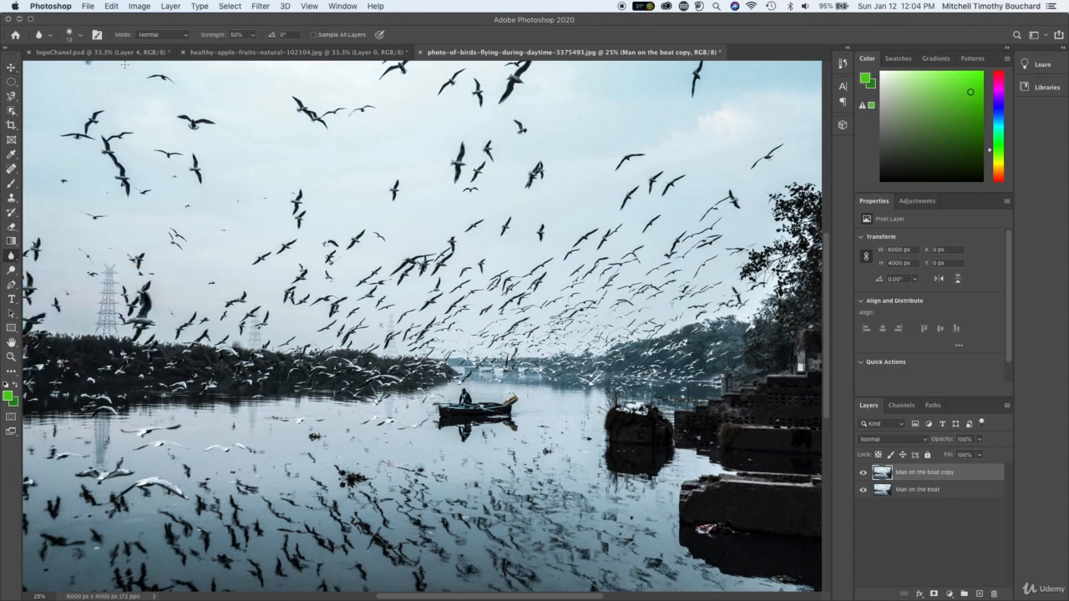
{"action": "left_click", "coordinate": [82, 36]}
{"action": "left_click_drag", "start_coordinate": [67, 67], "coordinate": [85, 73]}
{"action": "right_click", "coordinate": [567, 319]}
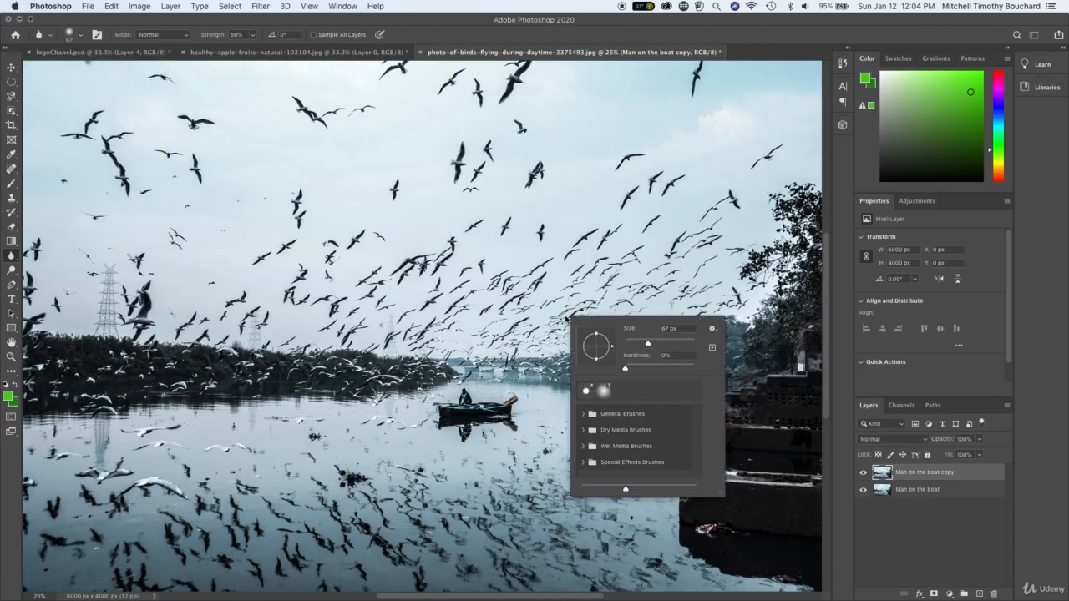
{"action": "left_click_drag", "start_coordinate": [647, 344], "coordinate": [697, 351]}
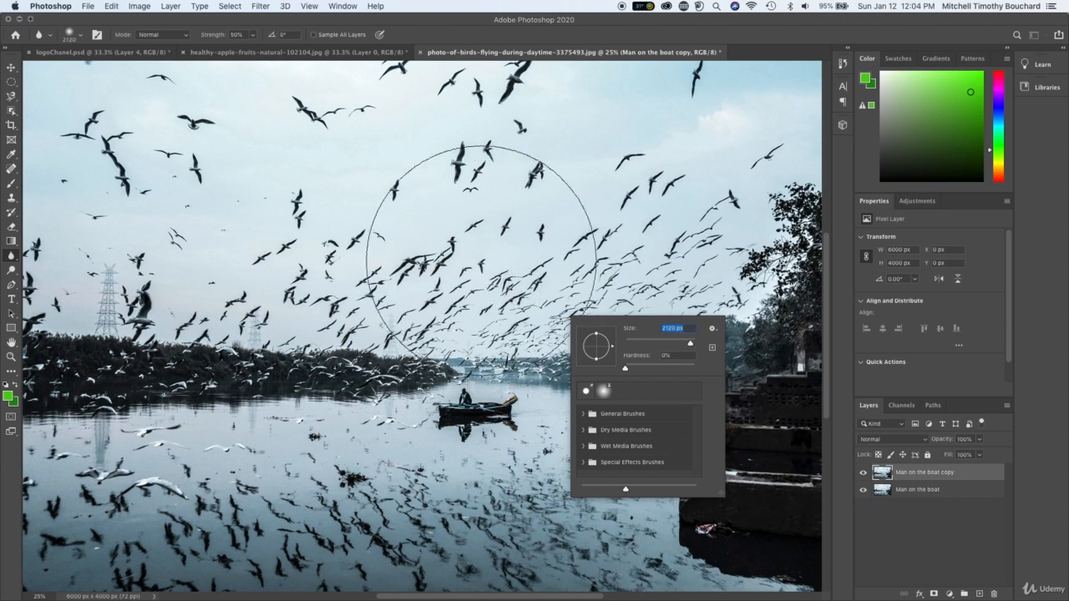
- Raise the Blur brush's hardness to its maximum
{"action": "left_click", "coordinate": [634, 368]}
{"action": "mouse_move", "coordinate": [634, 368]}
{"action": "left_mouse_down"}
{"action": "mouse_move", "coordinate": [689, 368]}
{"action": "mouse_move", "coordinate": [636, 368]}
{"action": "left_mouse_up"}
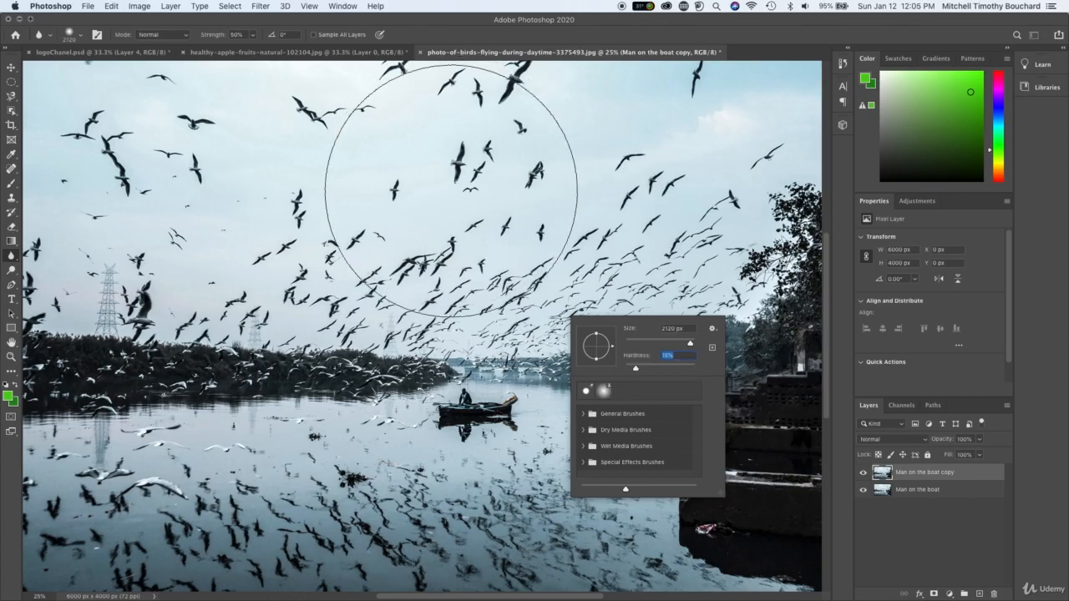
{"action": "scroll", "coordinate": [382, 249], "scroll_direction": "left", "scroll_amount": 3}
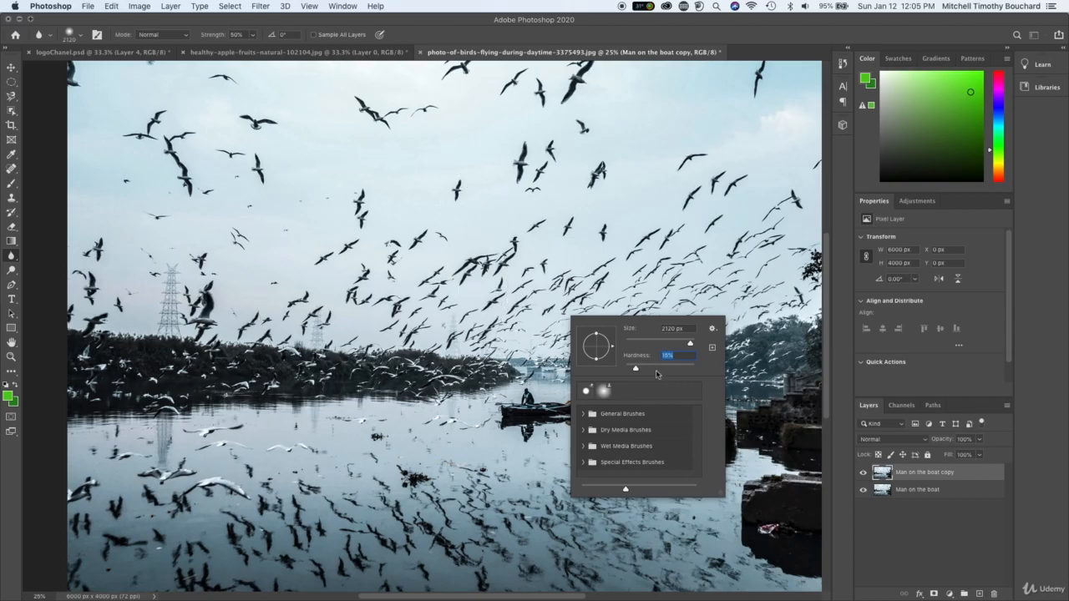
{"action": "left_click_drag", "start_coordinate": [636, 368], "coordinate": [695, 370]}
{"action": "left_click", "coordinate": [341, 253]}
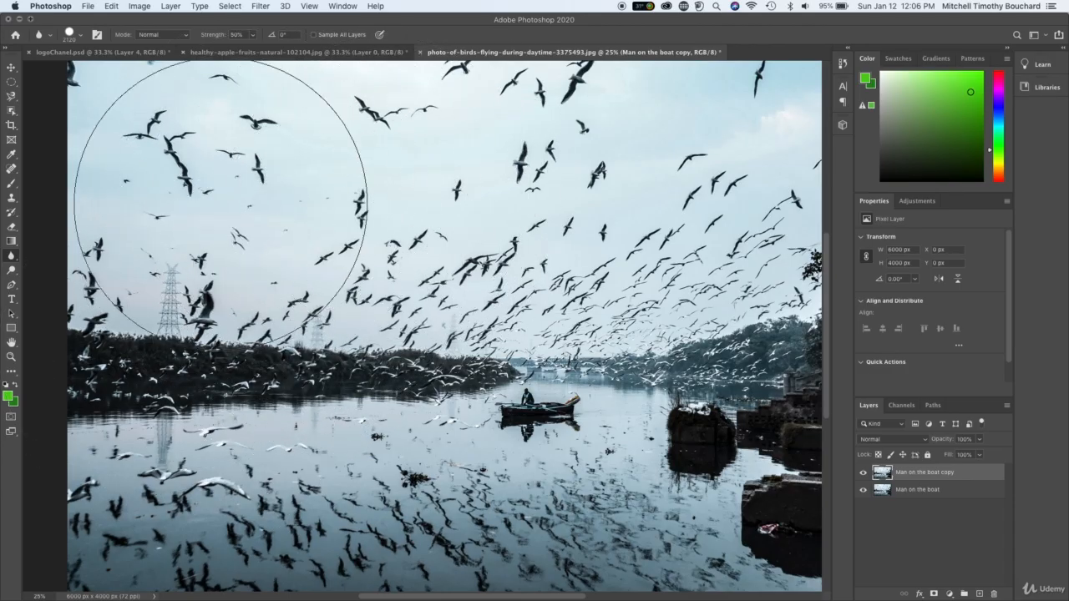
- Blur the birds, shoreline and water around the boat on the "Man on the boat copy" layer with the hard-edged brush
{"action": "left_click_drag", "start_coordinate": [212, 360], "coordinate": [134, 346]}
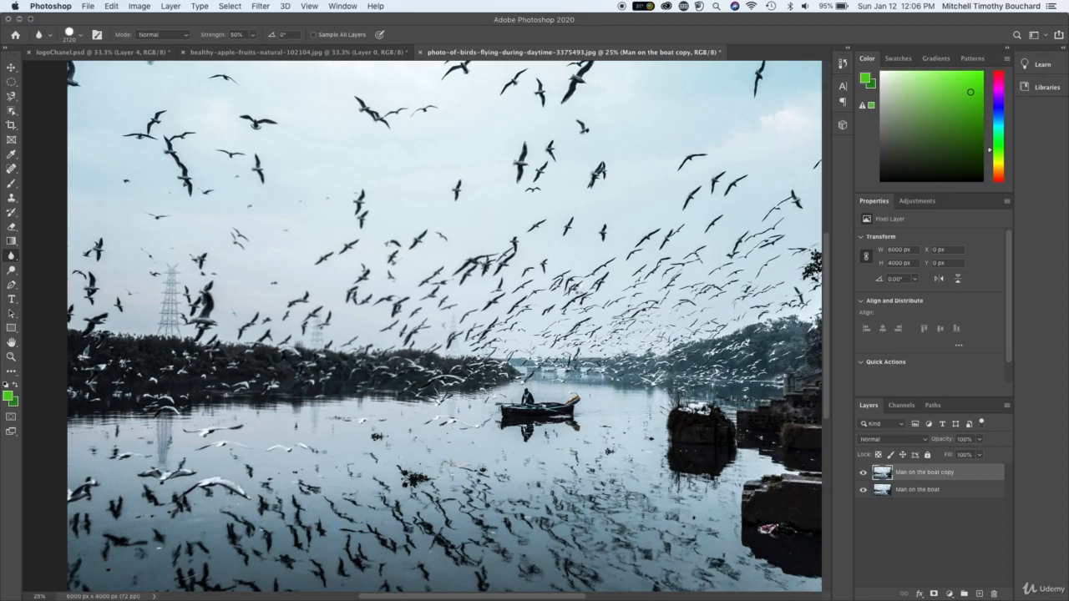
{"action": "key", "text": "Caps_Lock"}
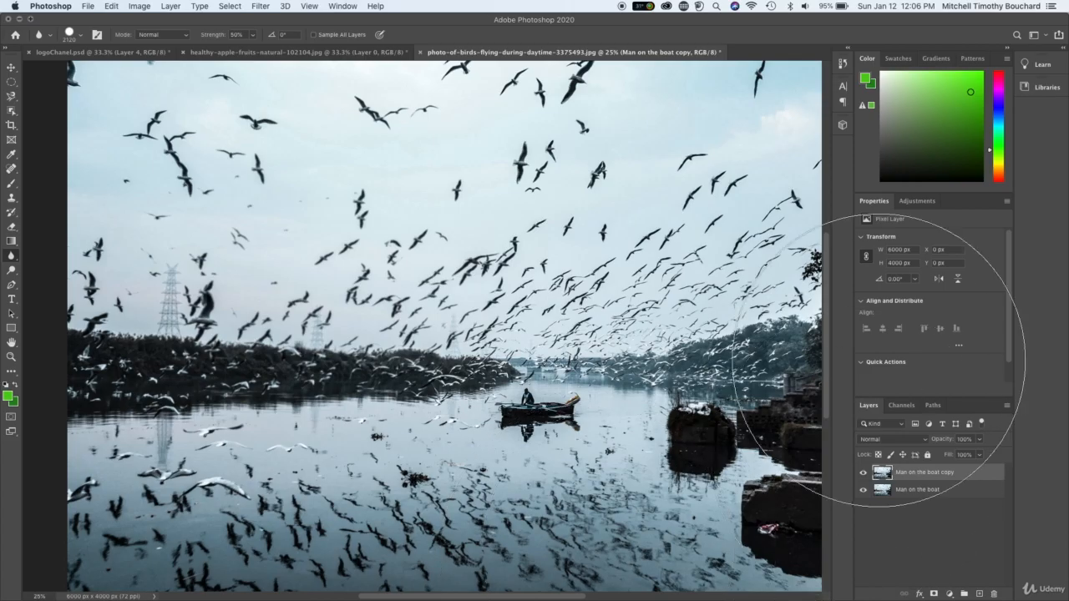
{"action": "key", "text": "super+minus"}
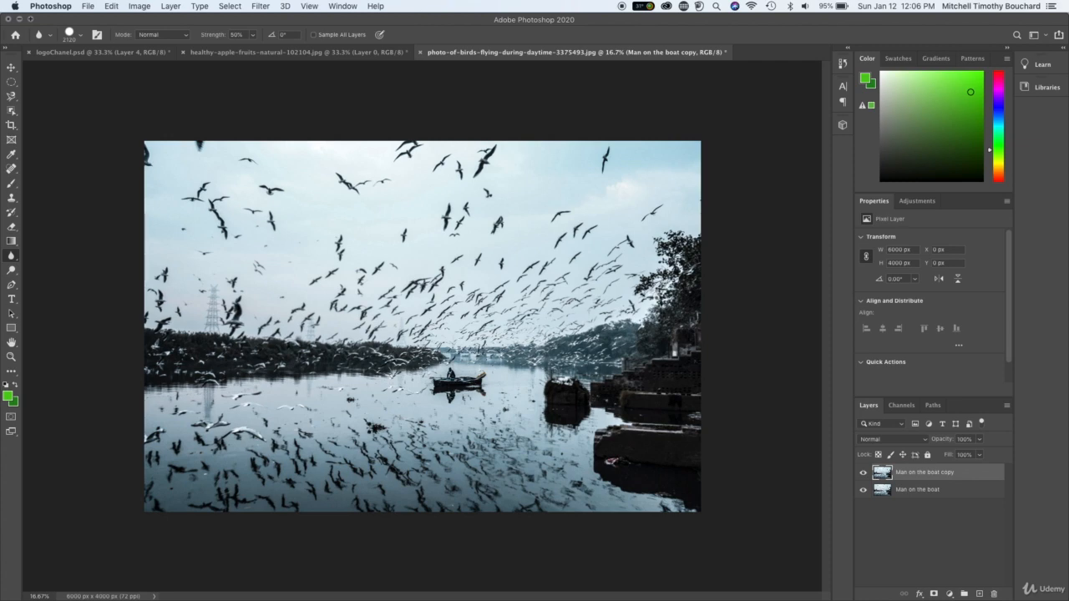
{"action": "key", "text": "super+plus"}
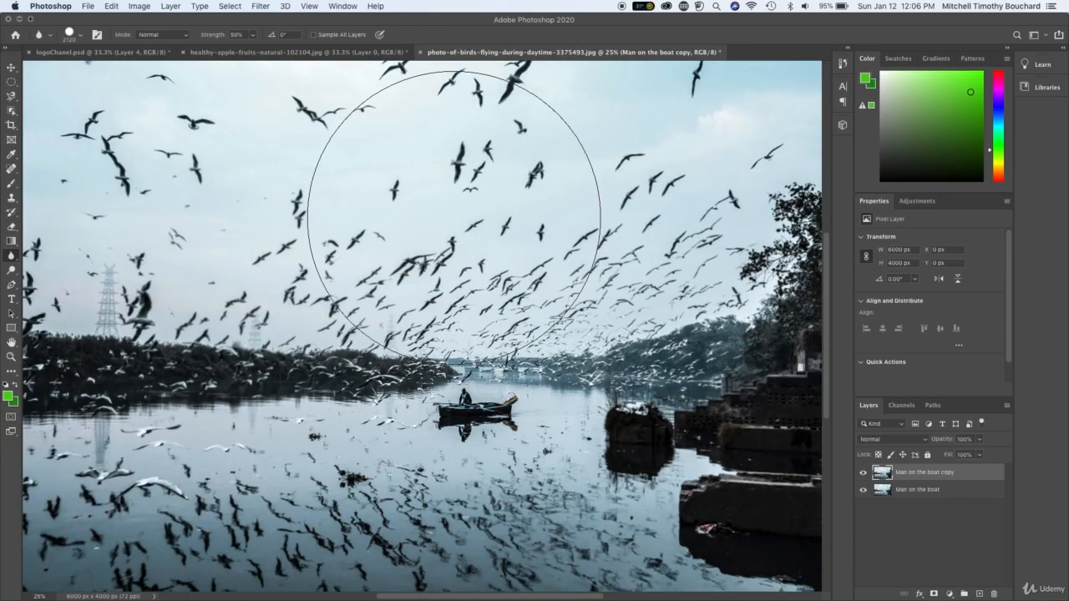
- Compare the blurred "Man on the boat copy" with the original by toggling the copy's visibility at different magnifications
{"action": "left_click", "coordinate": [952, 548]}
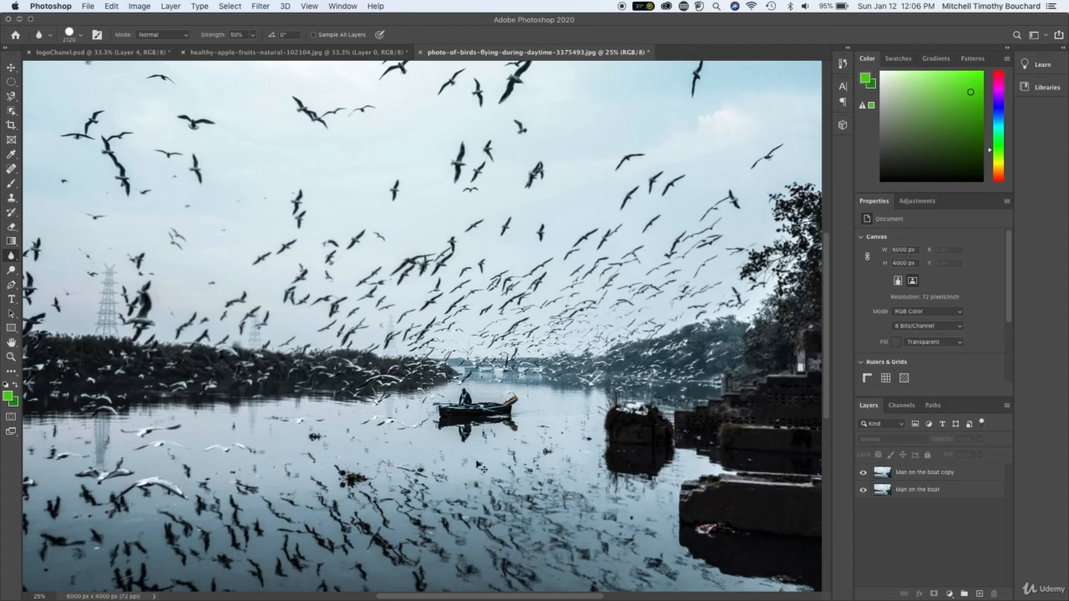
{"action": "key", "text": "super+minus"}
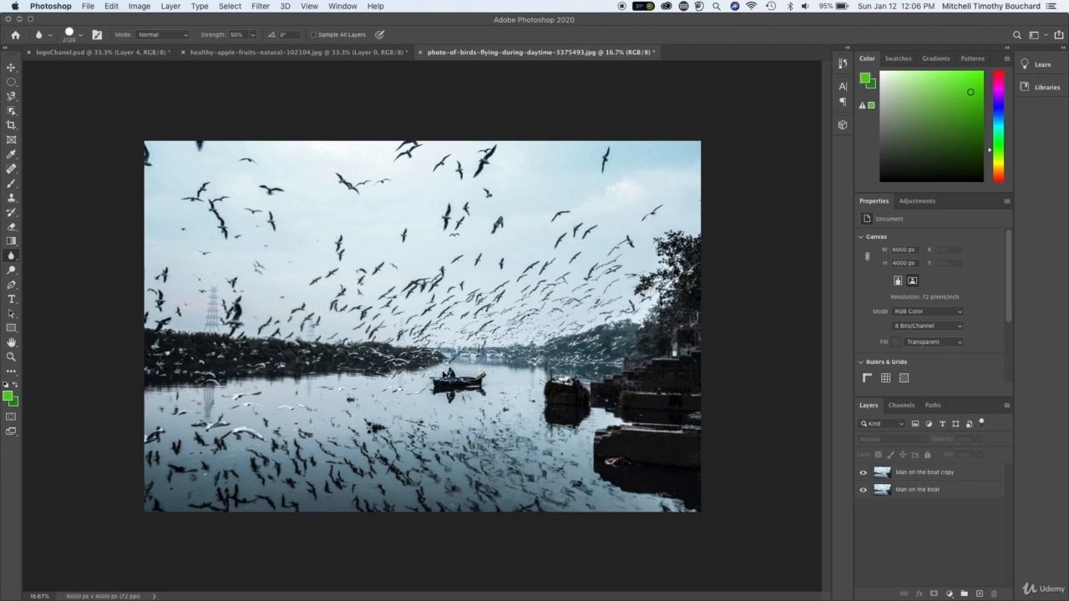
{"action": "key", "text": "super+plus"}
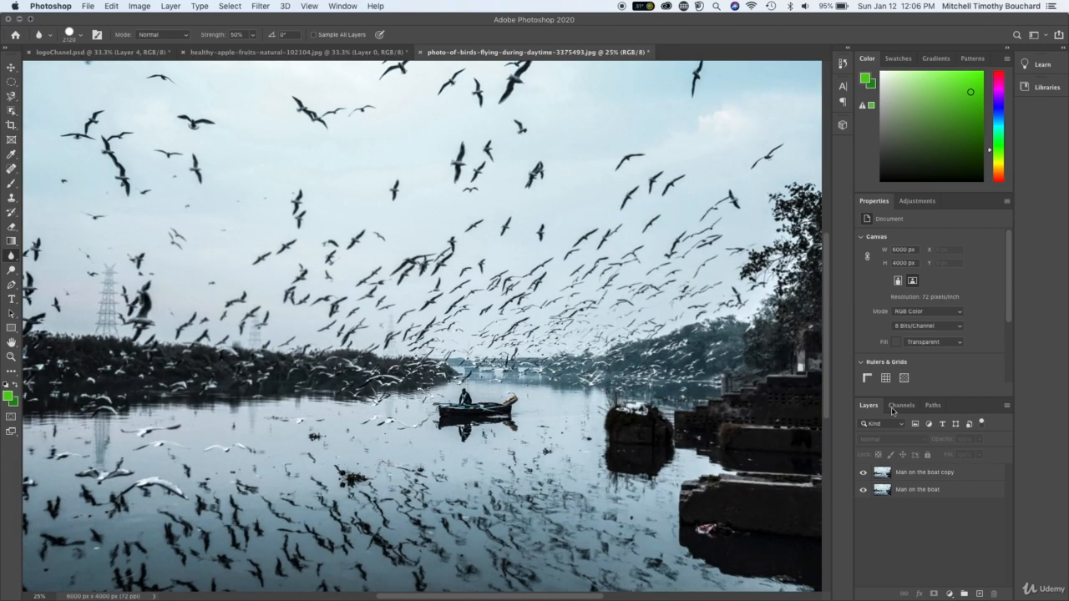
{"action": "left_click", "coordinate": [864, 476]}
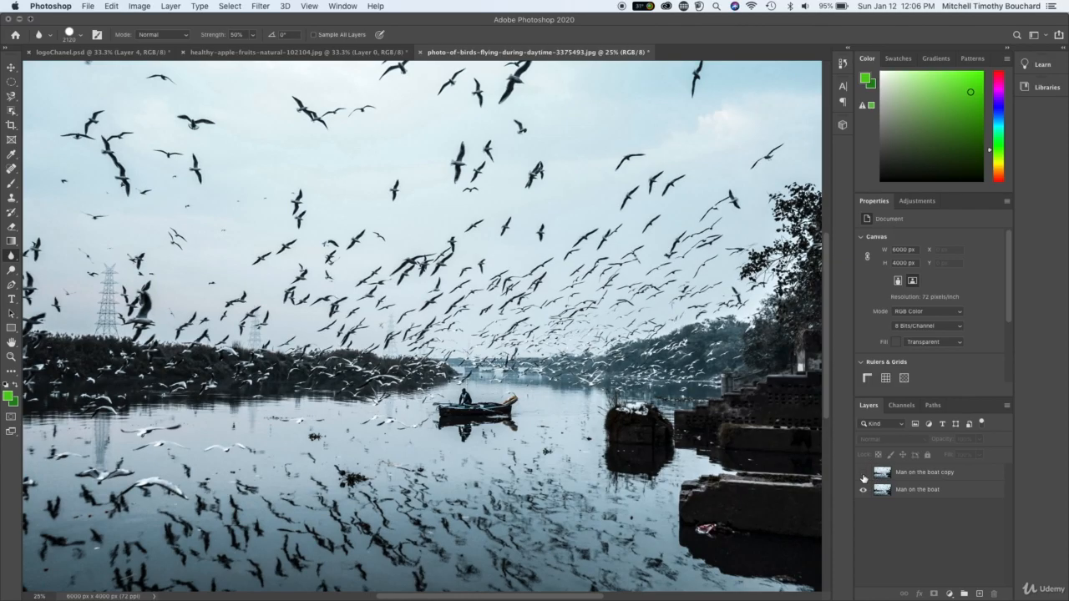
{"action": "left_click", "coordinate": [865, 477]}
{"action": "key", "text": "super+equal"}
{"action": "left_click", "coordinate": [864, 474]}
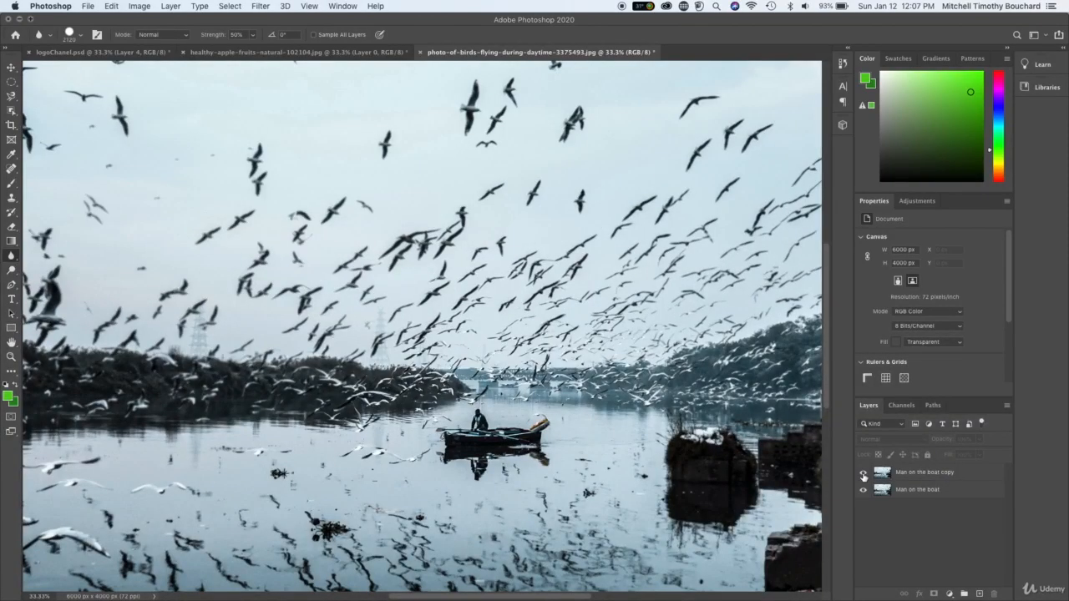
{"action": "left_click", "coordinate": [864, 475]}
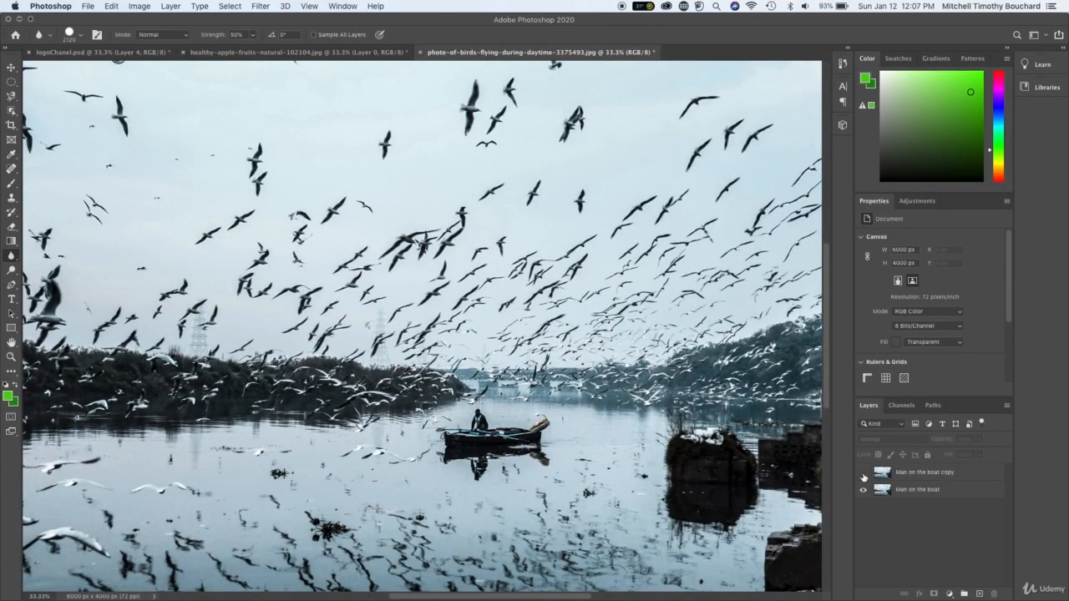
{"action": "left_click", "coordinate": [864, 475]}
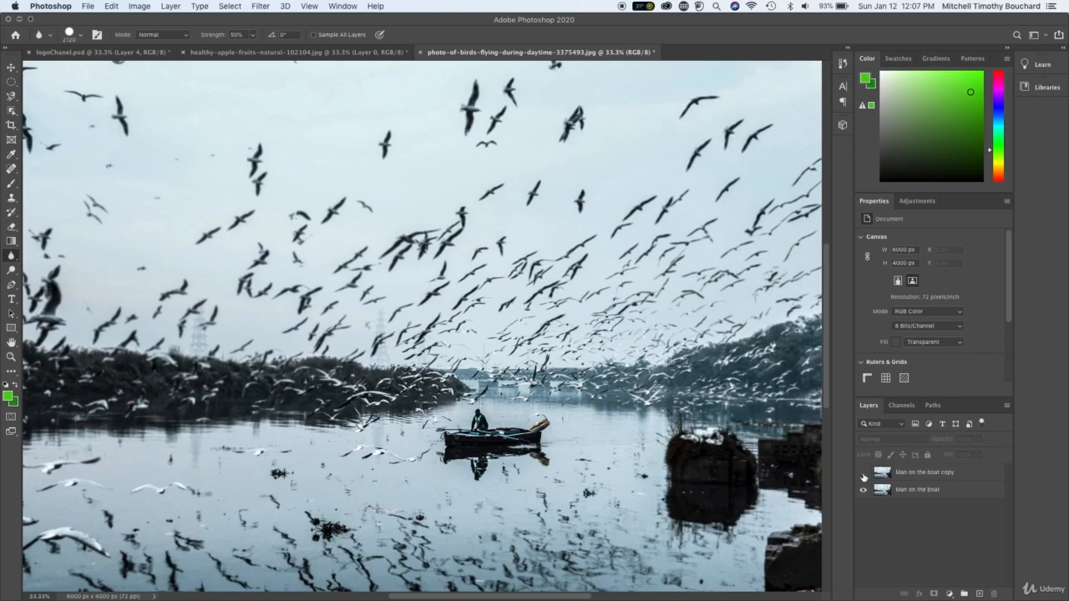
{"action": "left_click", "coordinate": [864, 476]}
{"action": "left_click", "coordinate": [864, 475]}
{"action": "key", "text": "super+minus"}
{"action": "key", "text": "super+minus"}
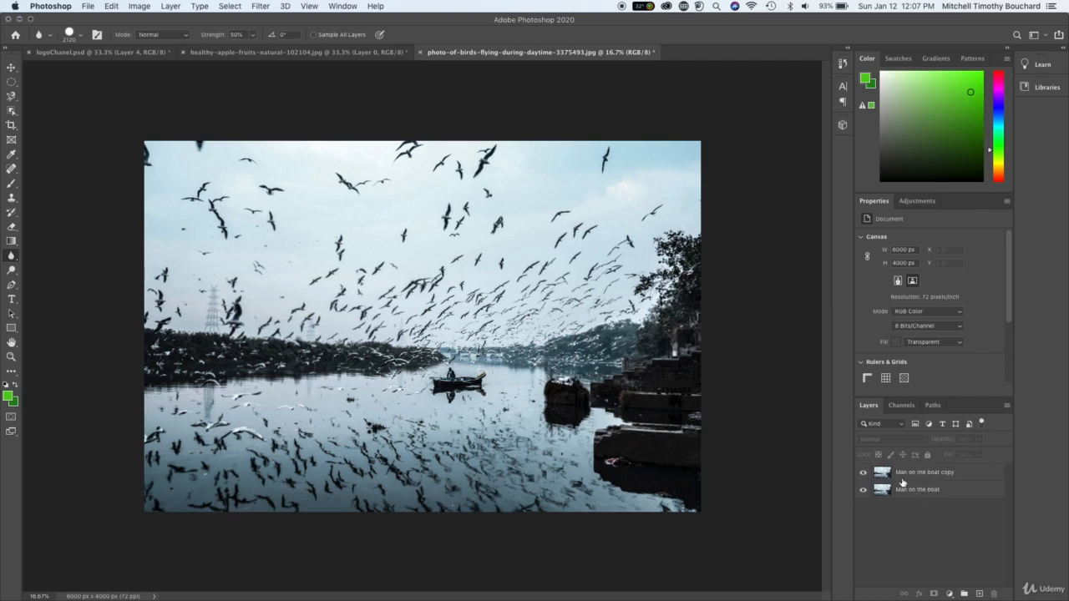
- Duplicate the original "Man on the boat" layer as "Man on the boat copy 2" and hide the first blurred copy
{"action": "left_click", "coordinate": [902, 478]}
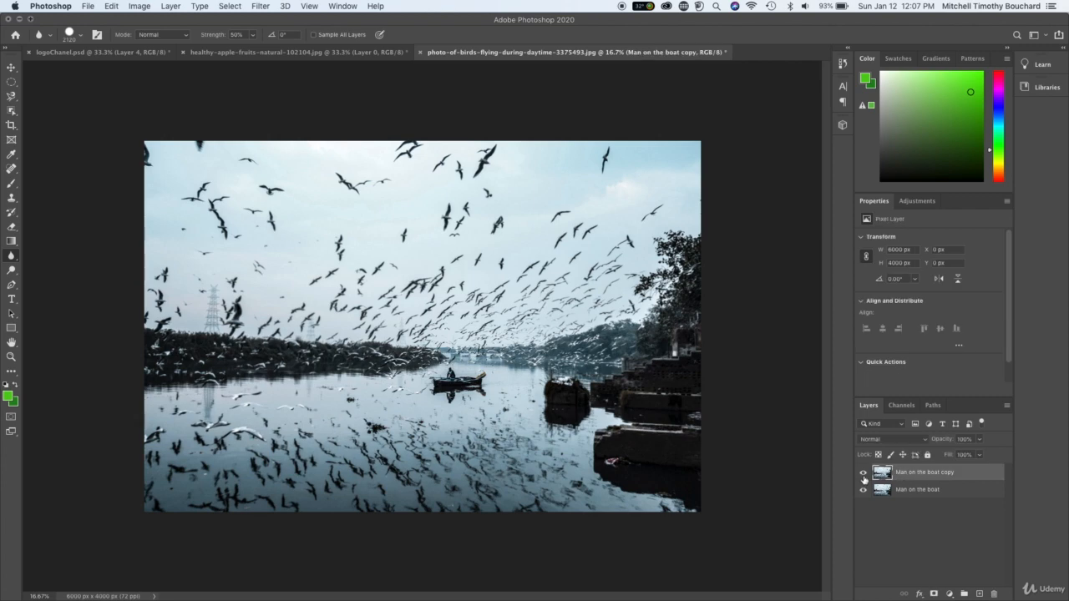
{"action": "right_click", "coordinate": [907, 476]}
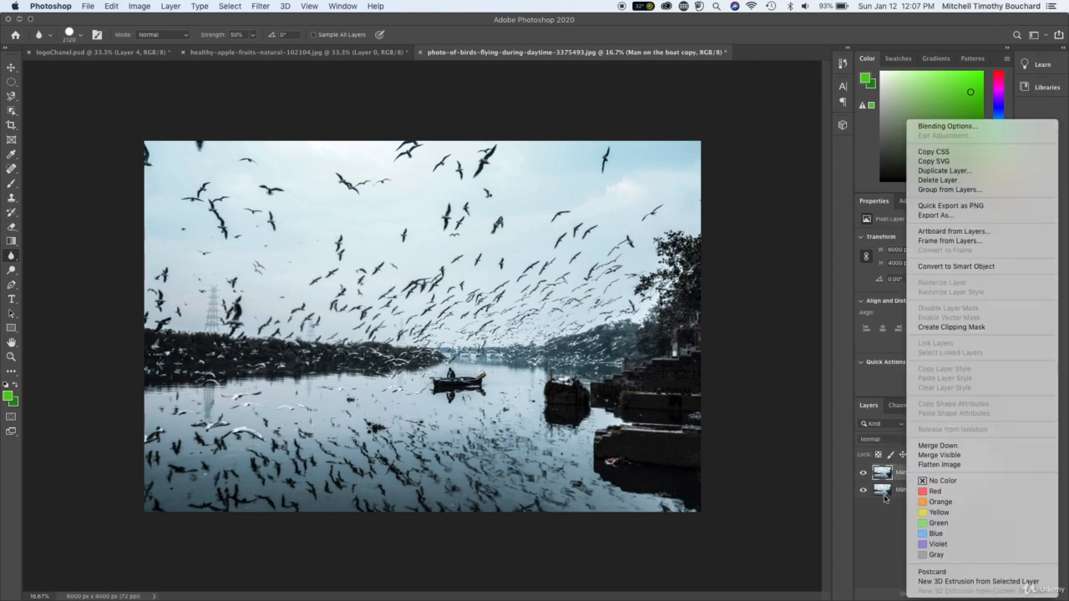
{"action": "left_click", "coordinate": [885, 499]}
{"action": "left_click", "coordinate": [917, 491]}
{"action": "right_click", "coordinate": [920, 491]}
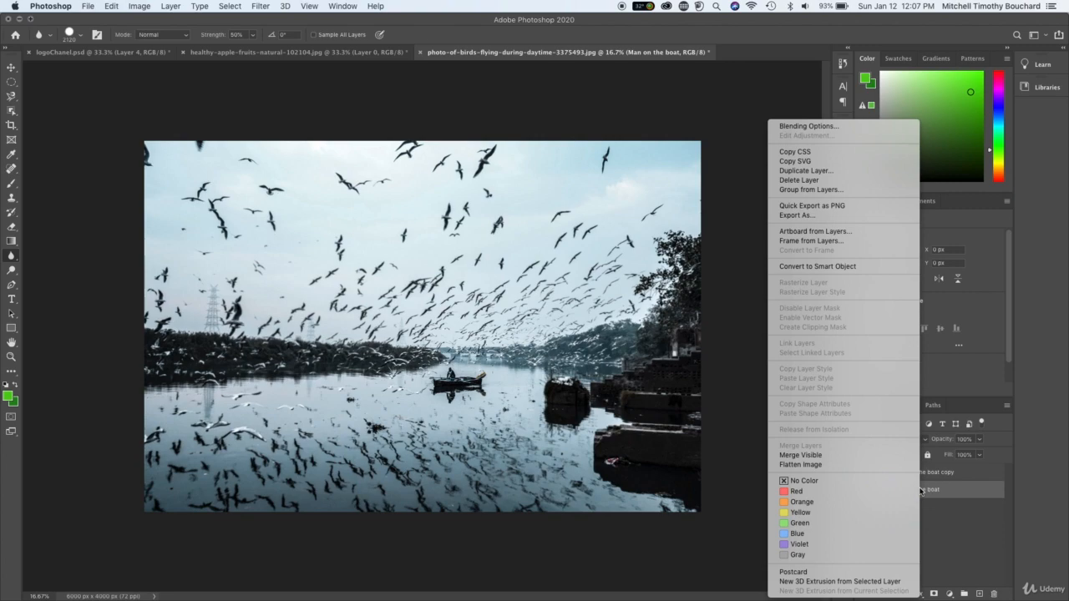
{"action": "left_click", "coordinate": [861, 170]}
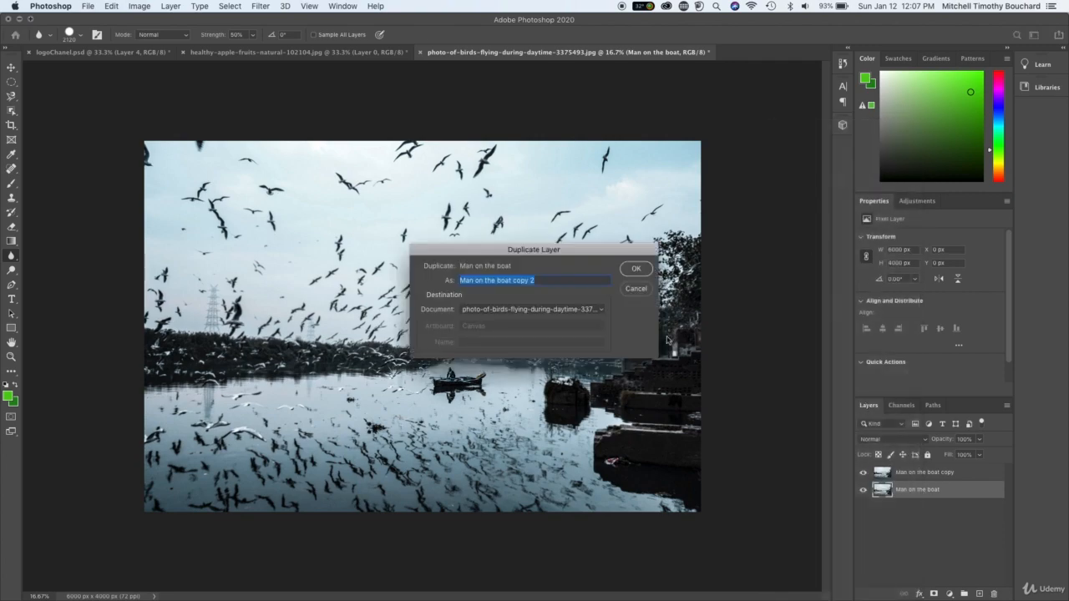
{"action": "left_click", "coordinate": [645, 271]}
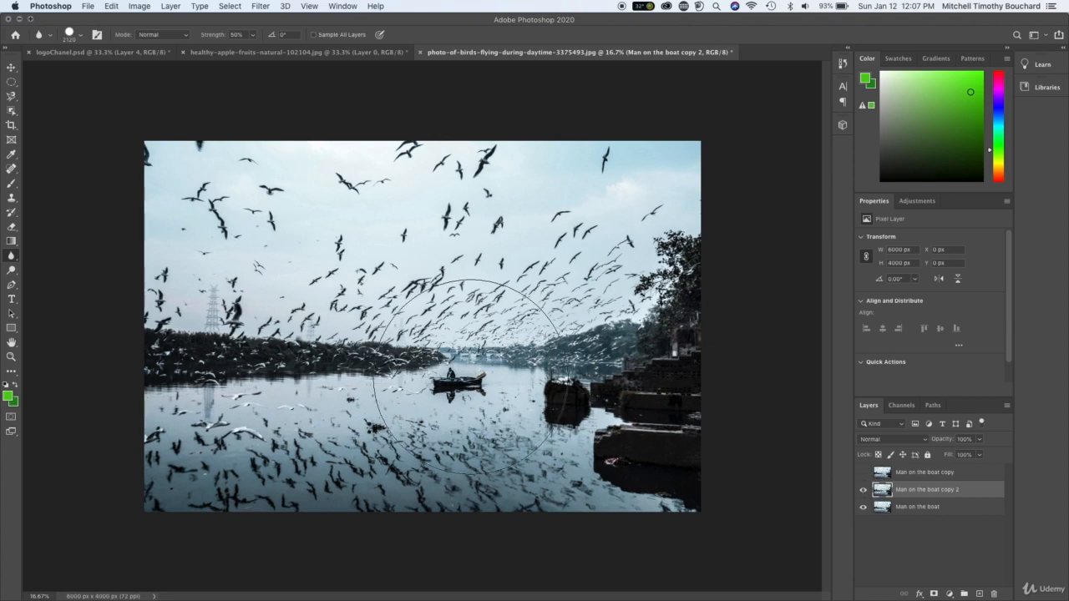
- Lower the Blur brush's hardness and blur the scene around the boat on the "Man on the boat copy 2" layer
{"action": "key", "text": "super+plus"}
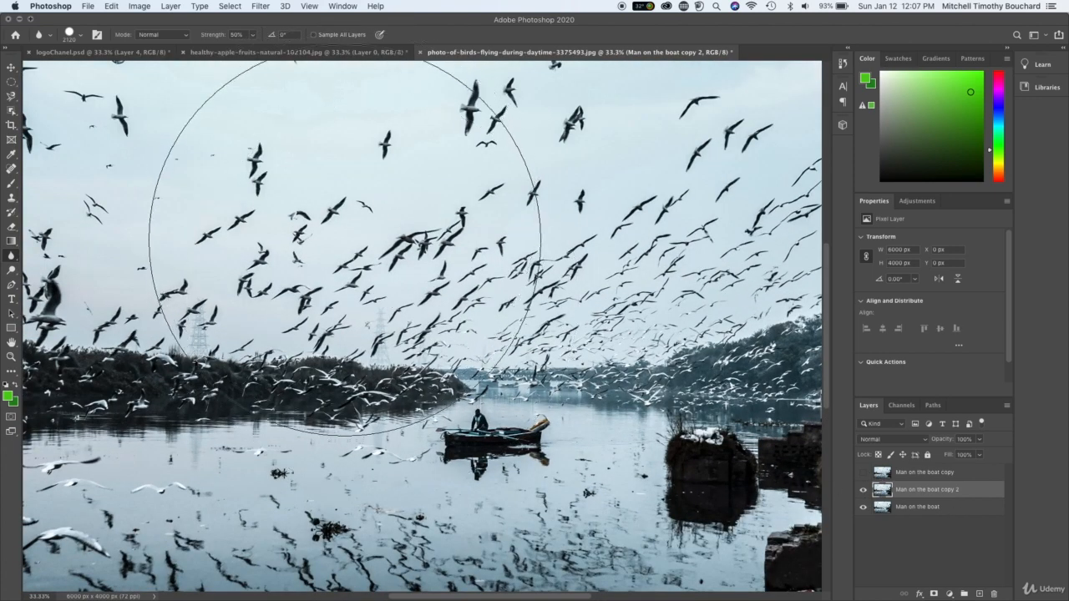
{"action": "right_click", "coordinate": [350, 242]}
{"action": "left_click_drag", "start_coordinate": [431, 294], "coordinate": [430, 296]}
{"action": "left_click", "coordinate": [606, 294]}
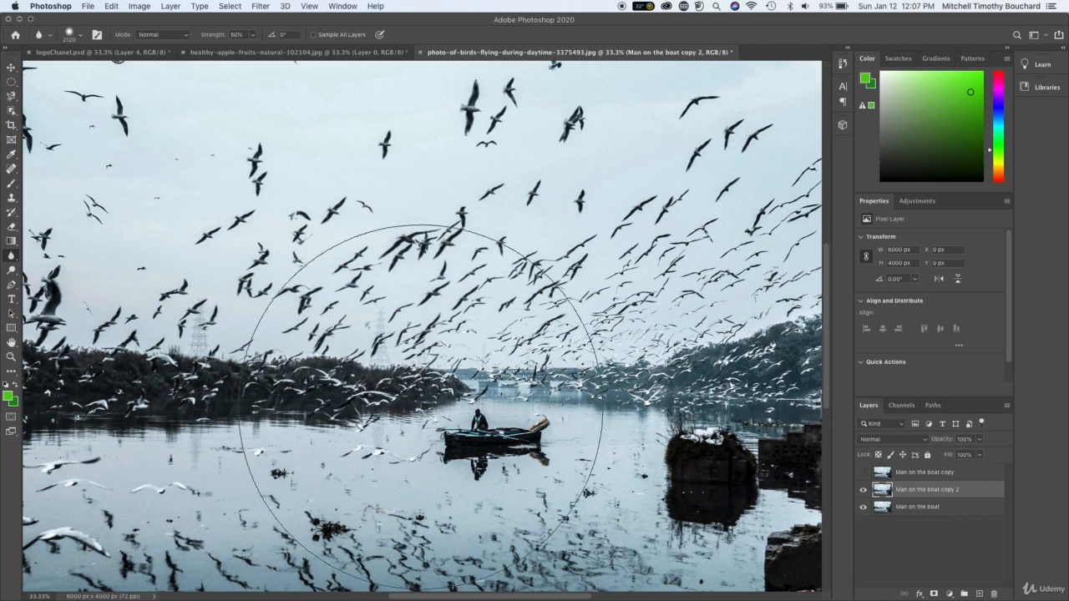
{"action": "key", "text": "super+minus"}
{"action": "key", "text": "super+minus"}
{"action": "key", "text": "super+minus"}
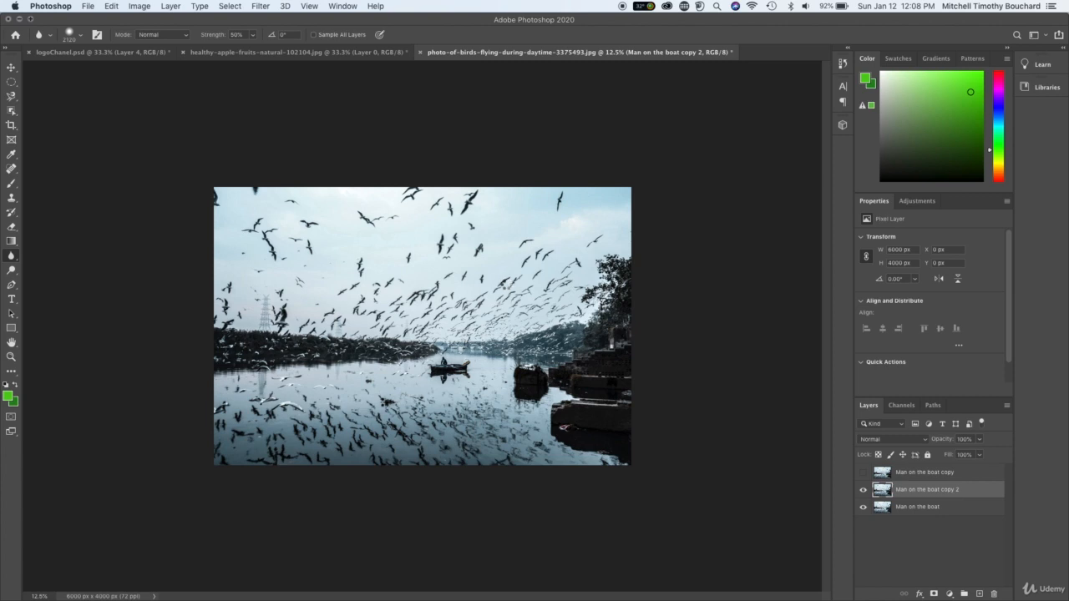
{"action": "key", "text": "super+equal"}
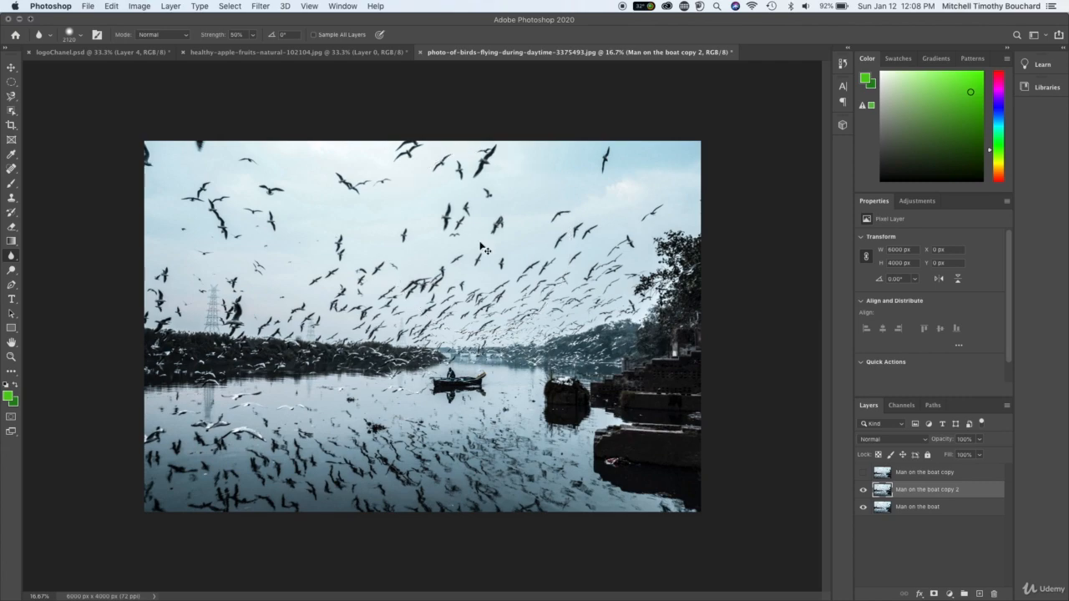
{"action": "key", "text": "super+equal"}
{"action": "key", "text": "super+minus"}
- Deselect the layers and toggle the visibility of "Man on the boat copy 2" to compare it with the original
{"action": "left_click", "coordinate": [937, 552]}
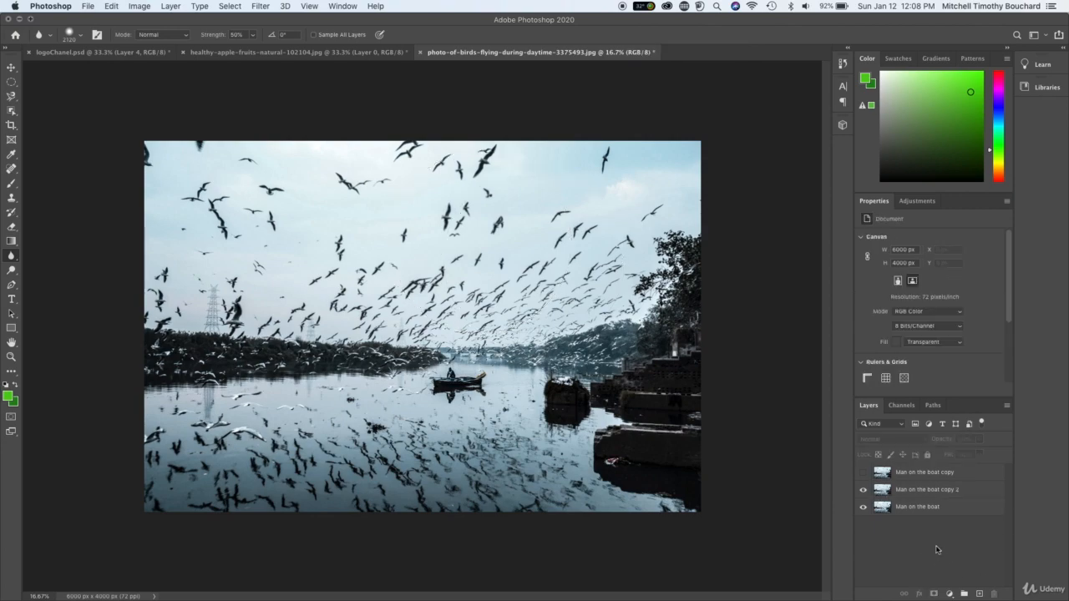
{"action": "left_click", "coordinate": [863, 490]}
{"action": "left_click", "coordinate": [864, 491]}
- Show the hard-brush "Man on the boat copy" again and toggle it to compare its blur with the soft-brush copy
{"action": "left_click", "coordinate": [864, 475]}
{"action": "key", "text": "super+plus"}
{"action": "scroll", "coordinate": [177, 398], "scroll_direction": "left", "scroll_amount": 3}
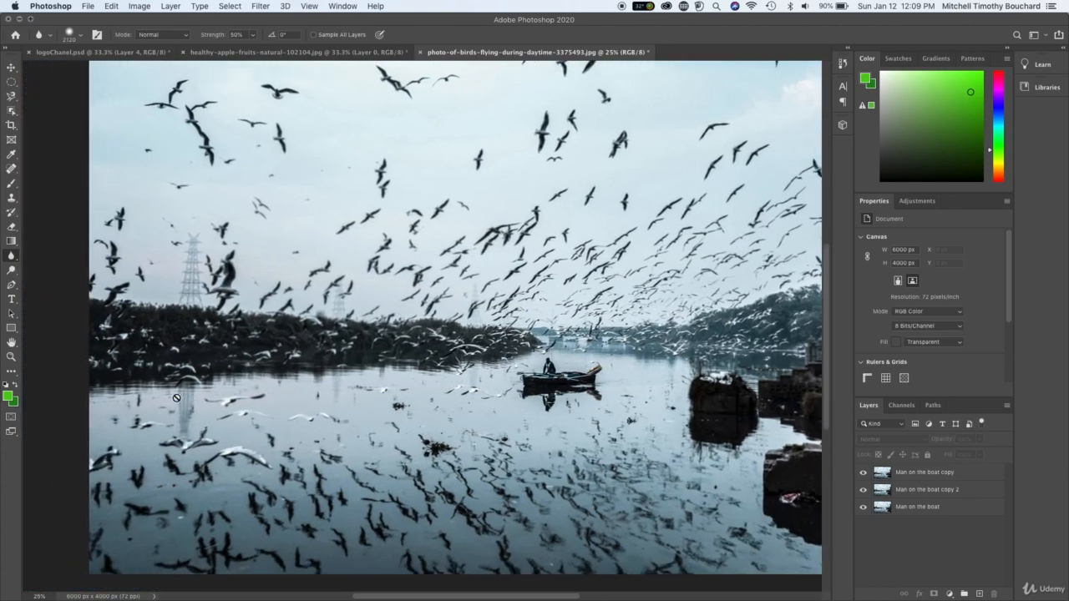
{"action": "left_click", "coordinate": [863, 473]}
{"action": "left_click", "coordinate": [863, 475]}
{"action": "left_click", "coordinate": [863, 474]}
{"action": "left_click", "coordinate": [863, 474]}
{"action": "key", "text": "super+equal"}
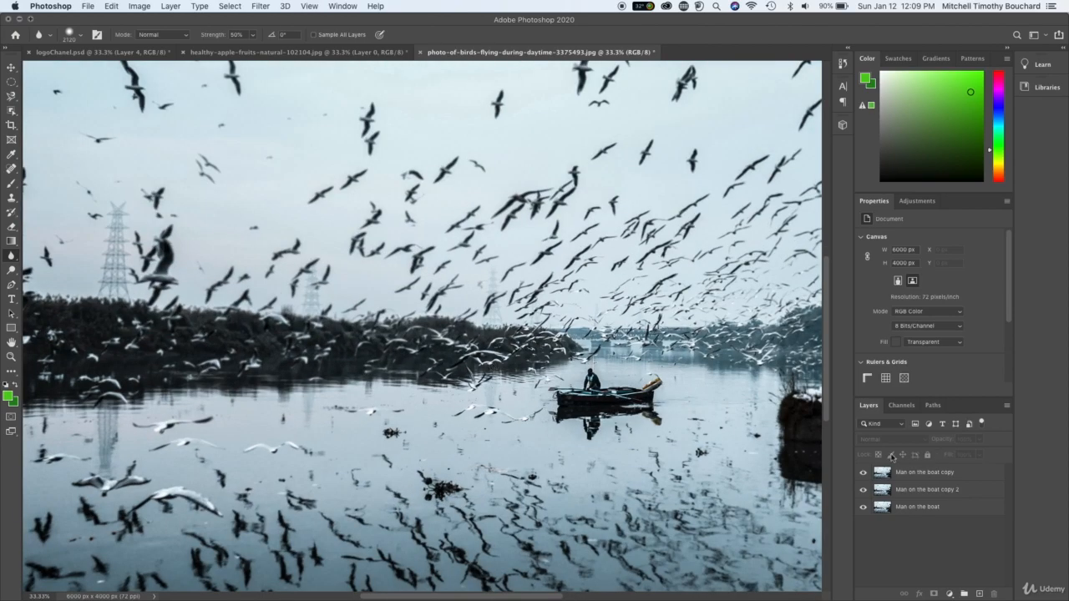
- Hide "Man on the boat copy" and show it again to compare it once more with "Man on the boat copy 2"
{"action": "left_click", "coordinate": [863, 474]}
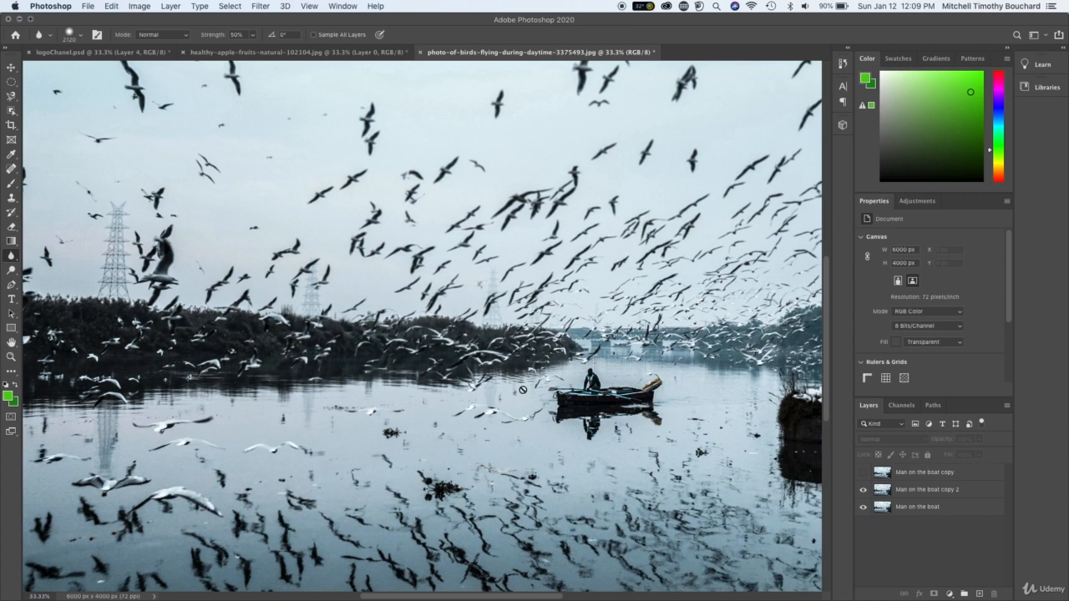
{"action": "left_click", "coordinate": [863, 473]}
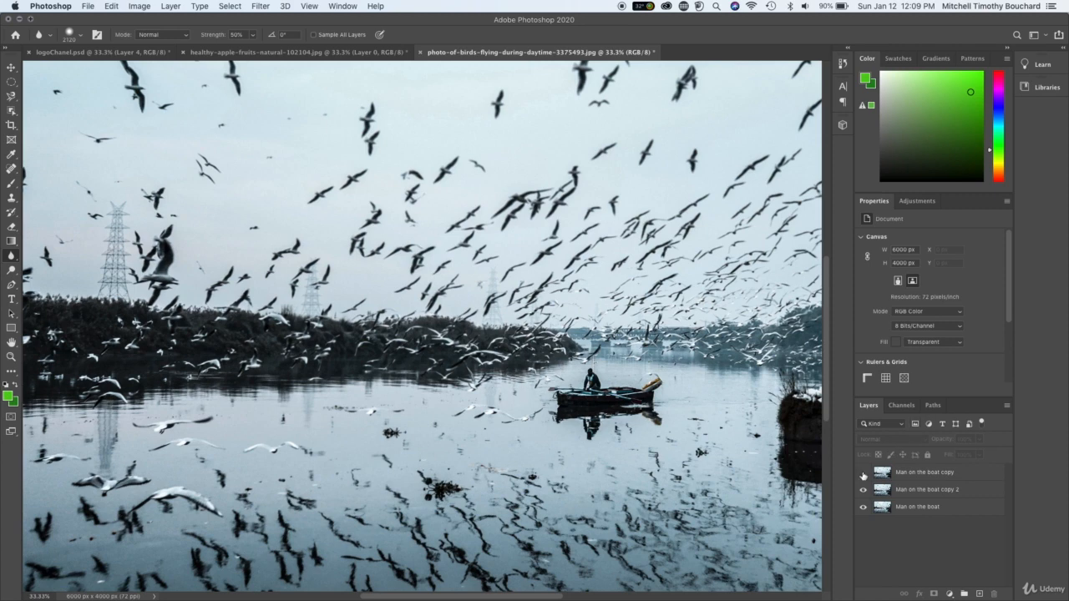
- Set the Blur brush size to 182 and try to blur the water and shoreline around the boat
{"action": "right_click", "coordinate": [670, 366]}
{"action": "mouse_move", "coordinate": [762, 394]}
{"action": "left_mouse_down"}
{"action": "mouse_move", "coordinate": [757, 418]}
{"action": "mouse_move", "coordinate": [795, 417]}
{"action": "mouse_move", "coordinate": [779, 393]}
{"action": "left_mouse_up"}
{"action": "left_click", "coordinate": [533, 325]}
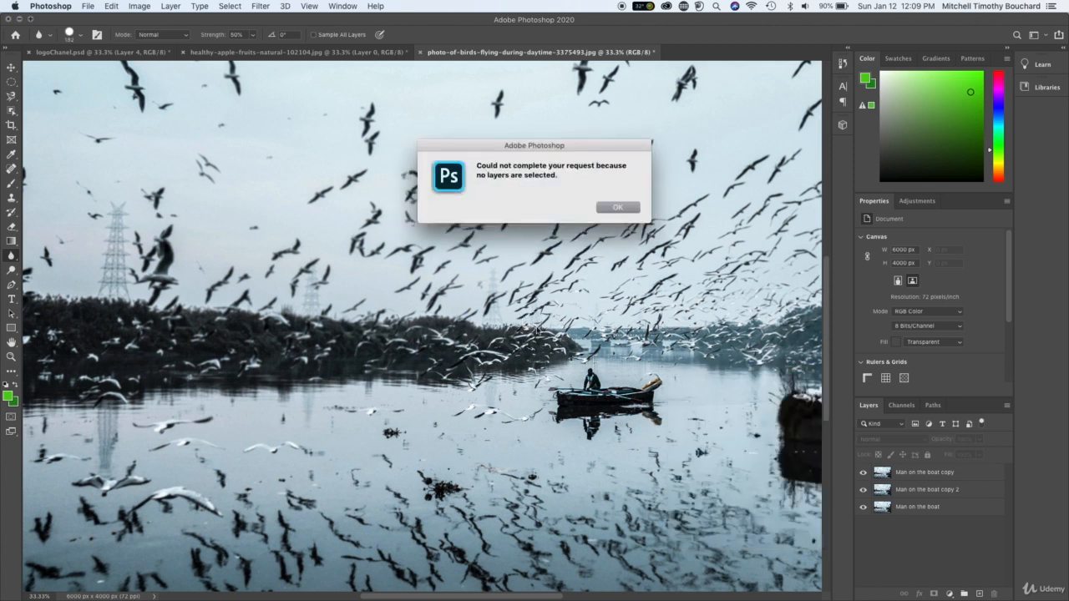
{"action": "left_click", "coordinate": [618, 208]}
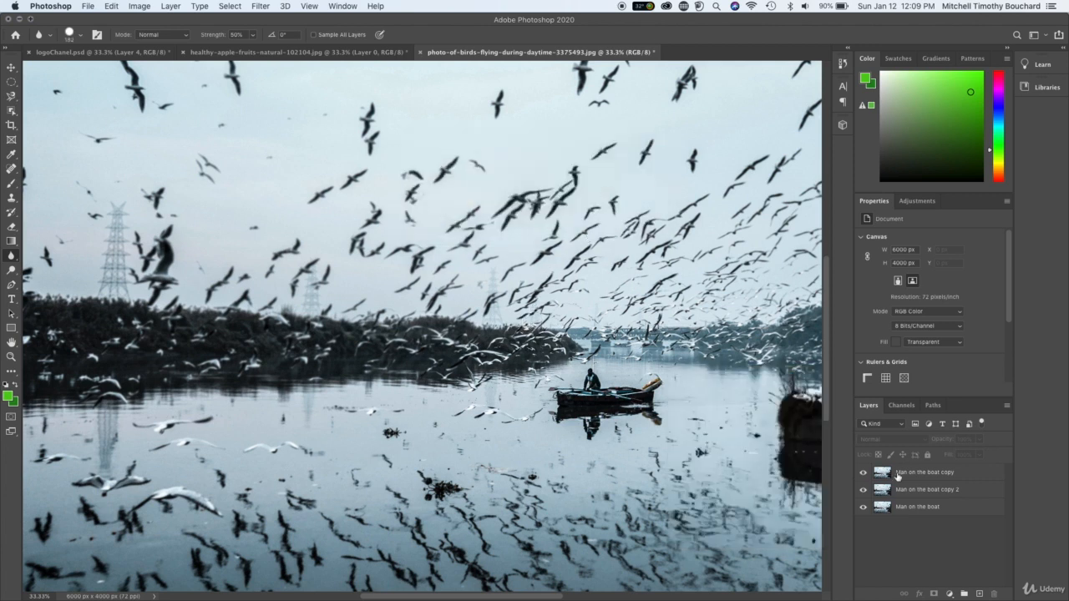
- Delete the "Man on the boat copy 2" layer and leave "Man on the boat copy" visible and selected
{"action": "left_click", "coordinate": [898, 476]}
{"action": "key", "text": "super+minus"}
{"action": "key", "text": "super+minus"}
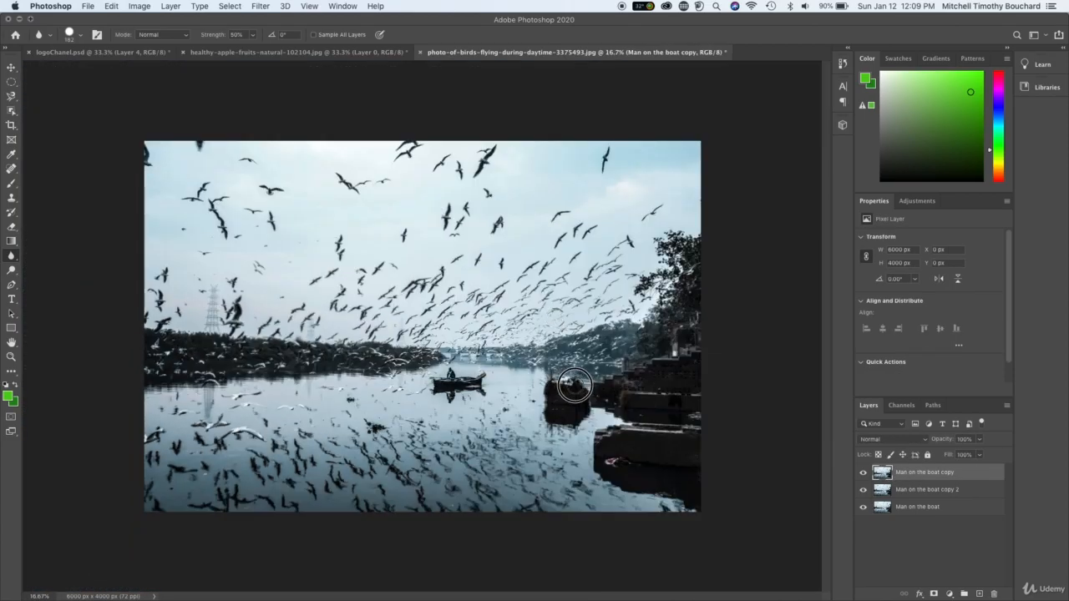
{"action": "left_click_drag", "start_coordinate": [863, 479], "coordinate": [864, 491]}
{"action": "left_click", "coordinate": [895, 493]}
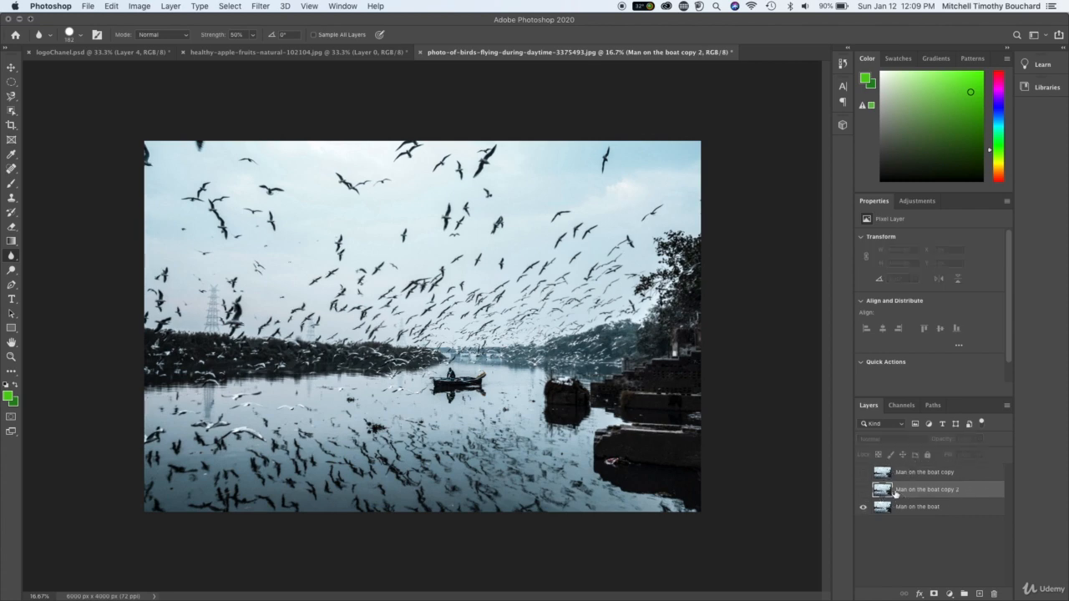
{"action": "key", "text": "Delete"}
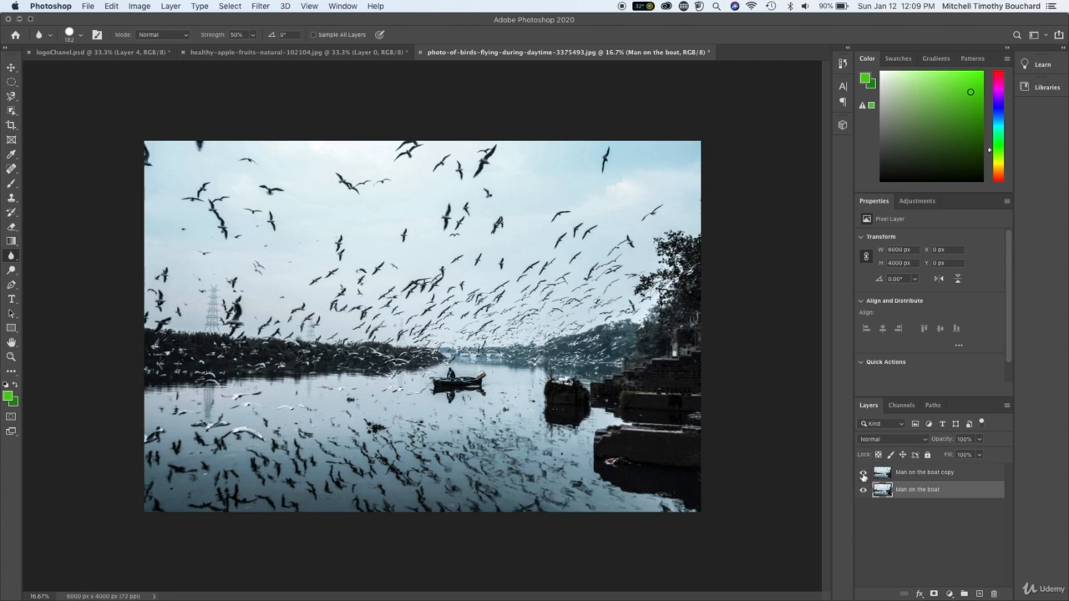
{"action": "left_click", "coordinate": [863, 474]}
{"action": "left_click", "coordinate": [933, 476]}
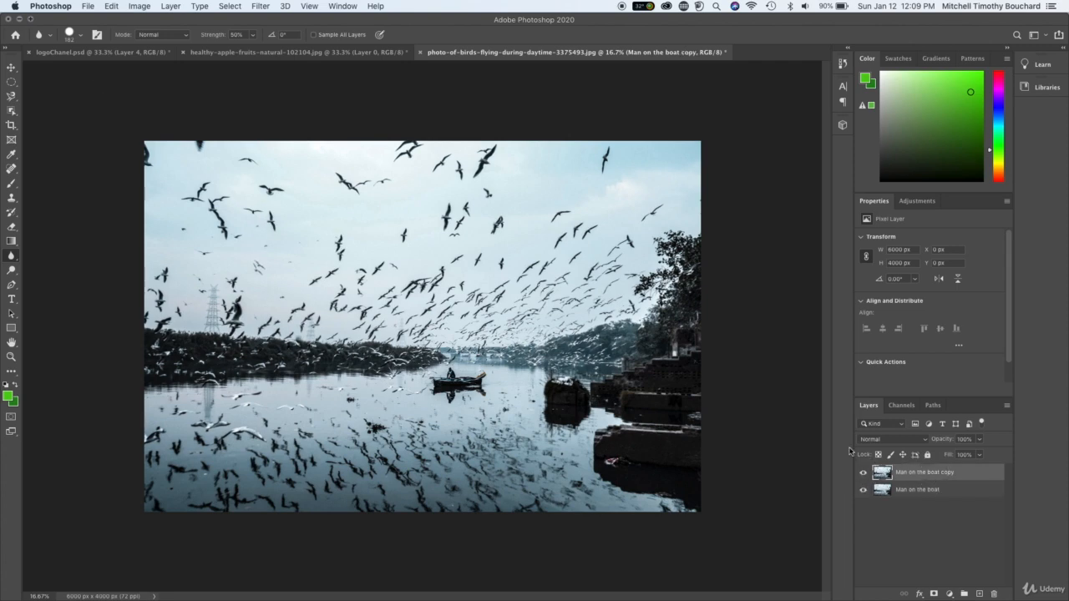
{"action": "left_click", "coordinate": [88, 6]}
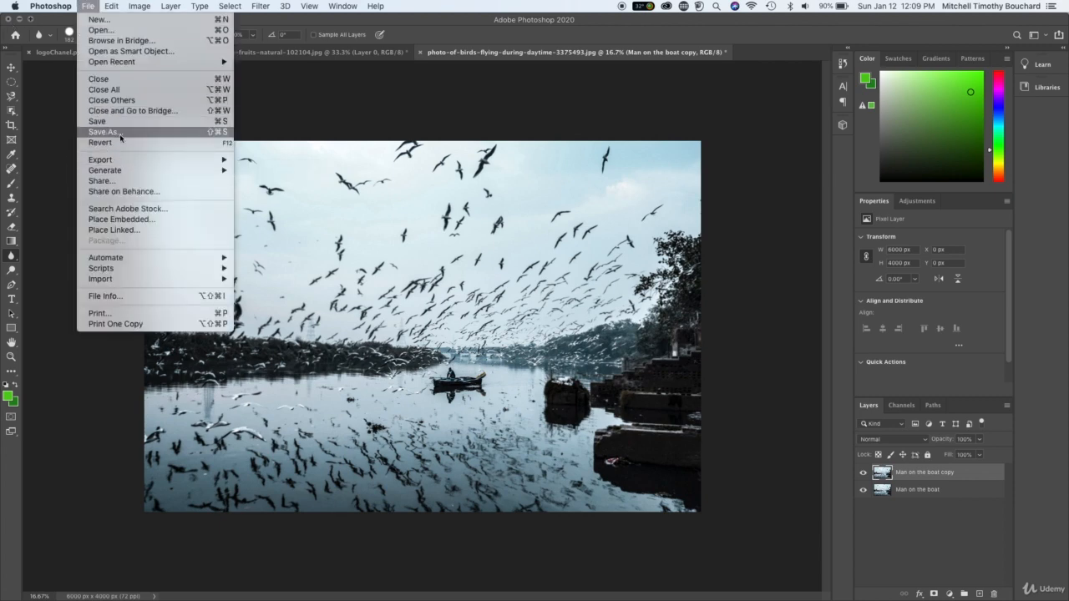
{"action": "mouse_move", "coordinate": [108, 5]}
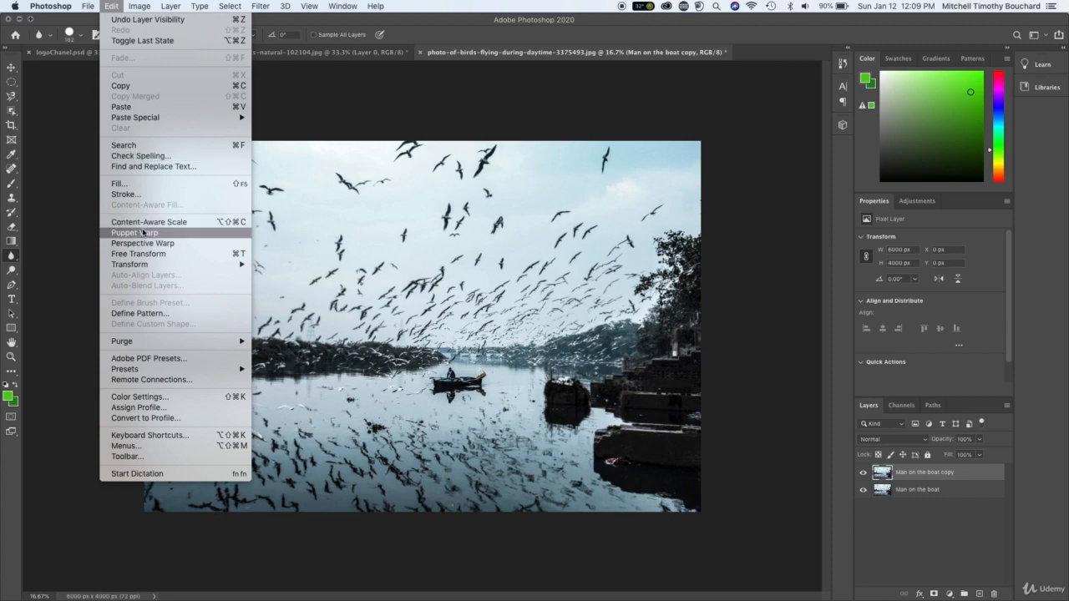
{"action": "mouse_move", "coordinate": [199, 268]}
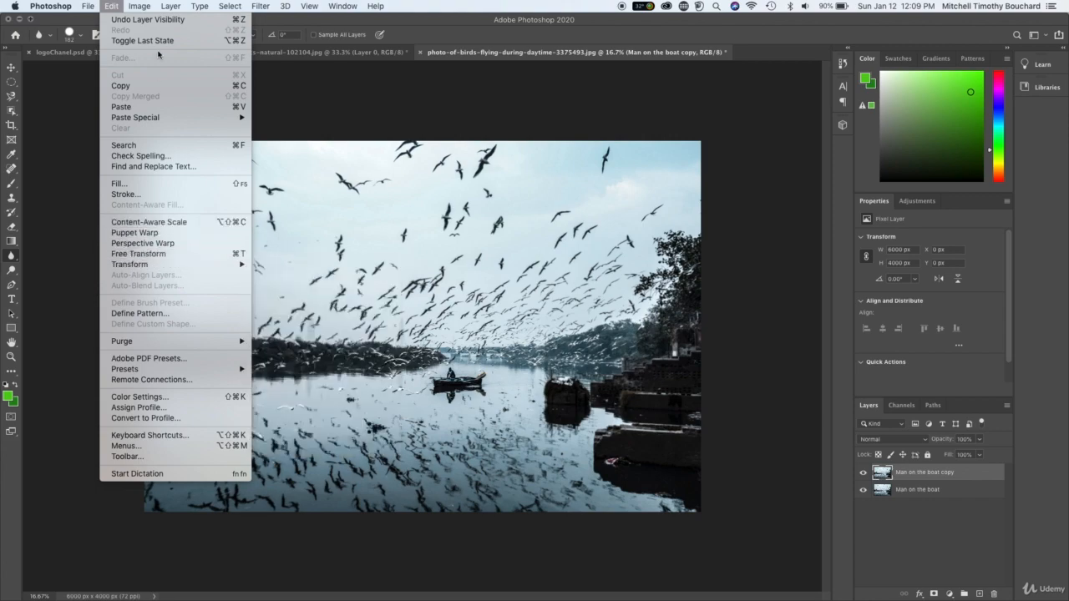
{"action": "mouse_move", "coordinate": [174, 4]}
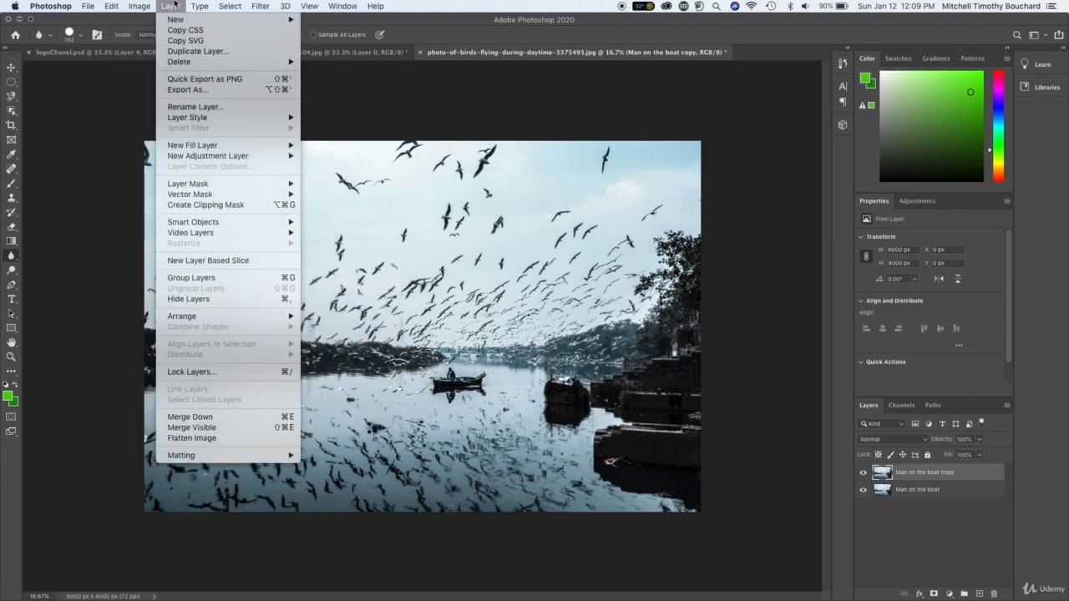
{"action": "mouse_move", "coordinate": [249, 4]}
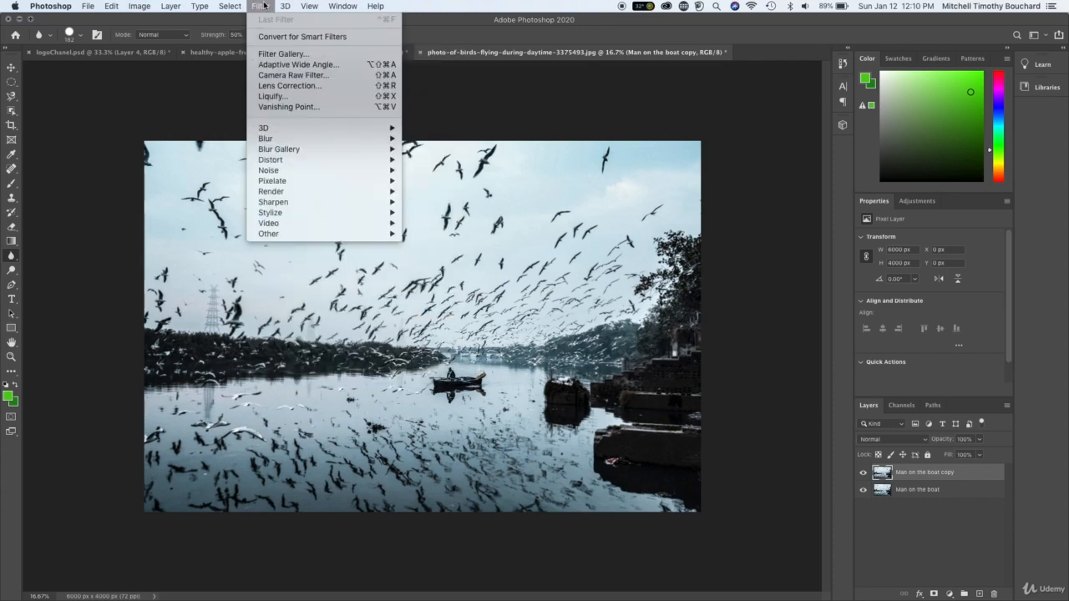
- Delete the "tilt" layer above the original boat photo
{"action": "left_click", "coordinate": [944, 513]}
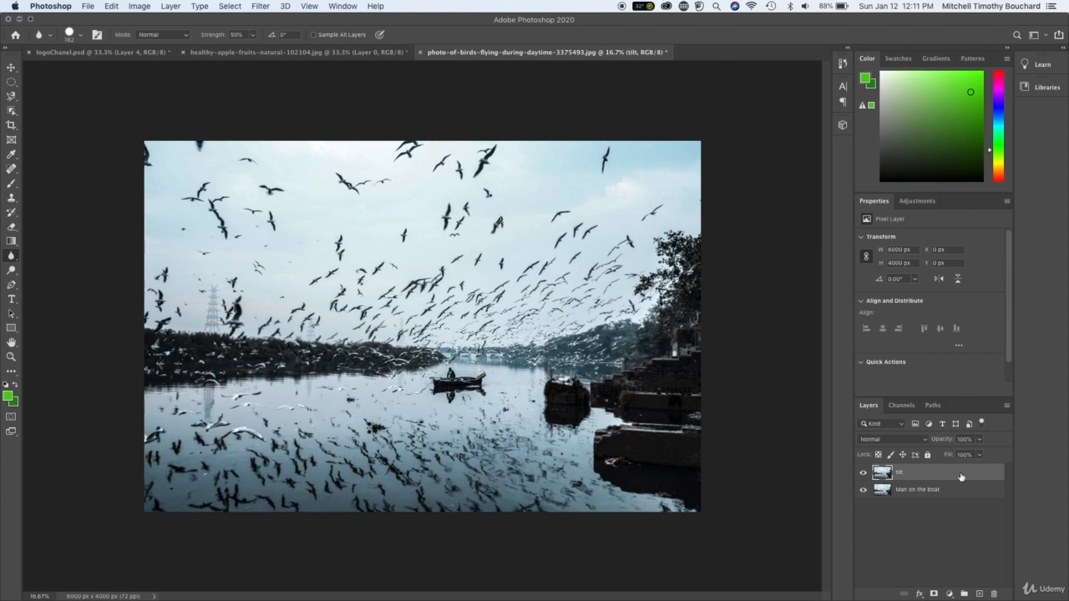
{"action": "key", "text": "Delete"}
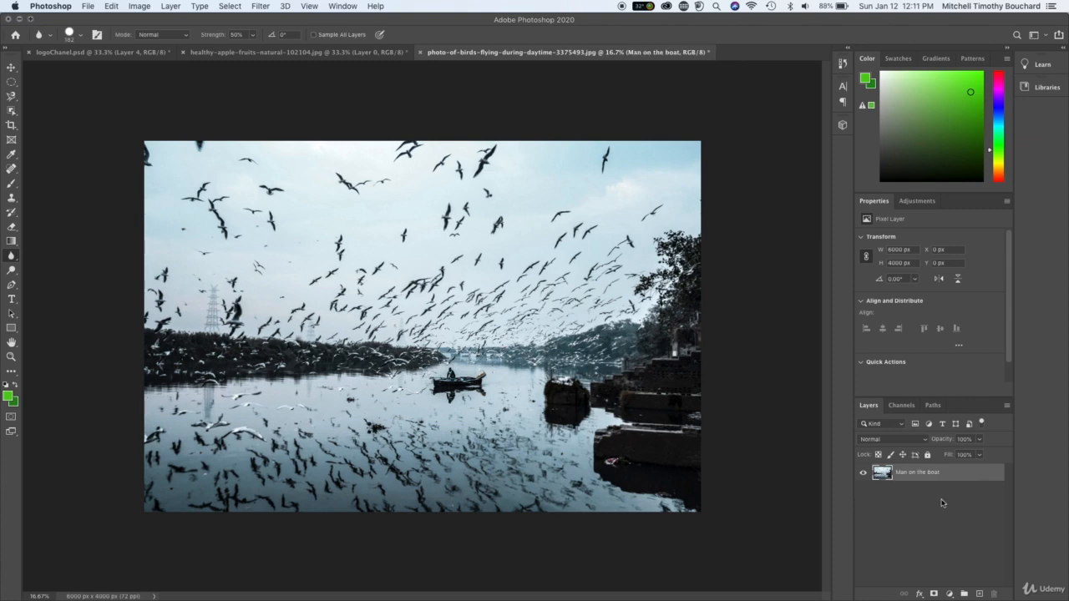
- Duplicate the "Man on the boat" layer as "Man on the boat / gaussian" and activate the Move tool
{"action": "right_click", "coordinate": [949, 484]}
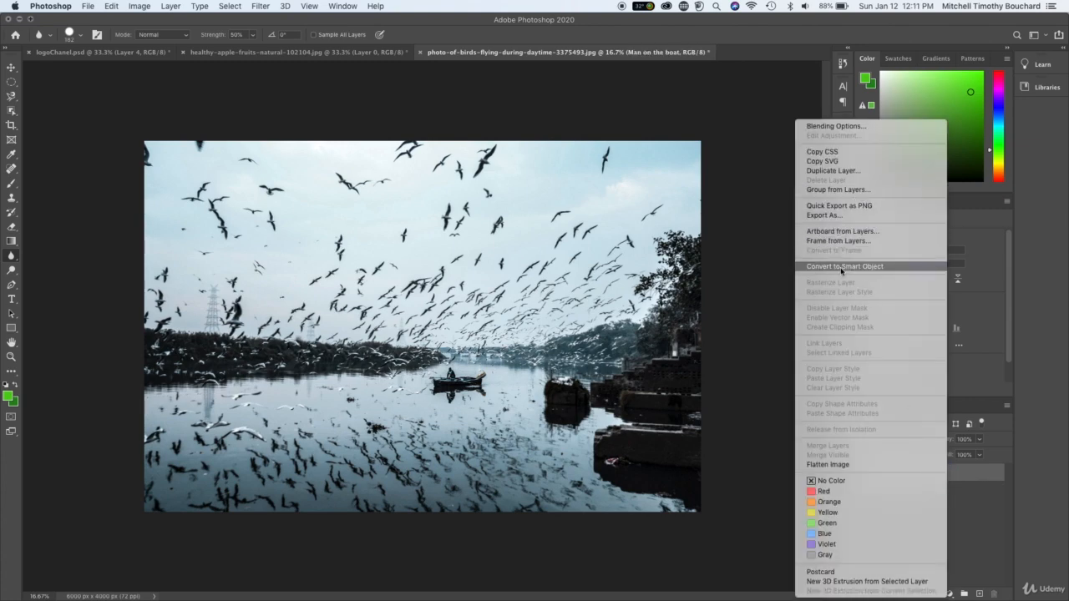
{"action": "left_click", "coordinate": [858, 171]}
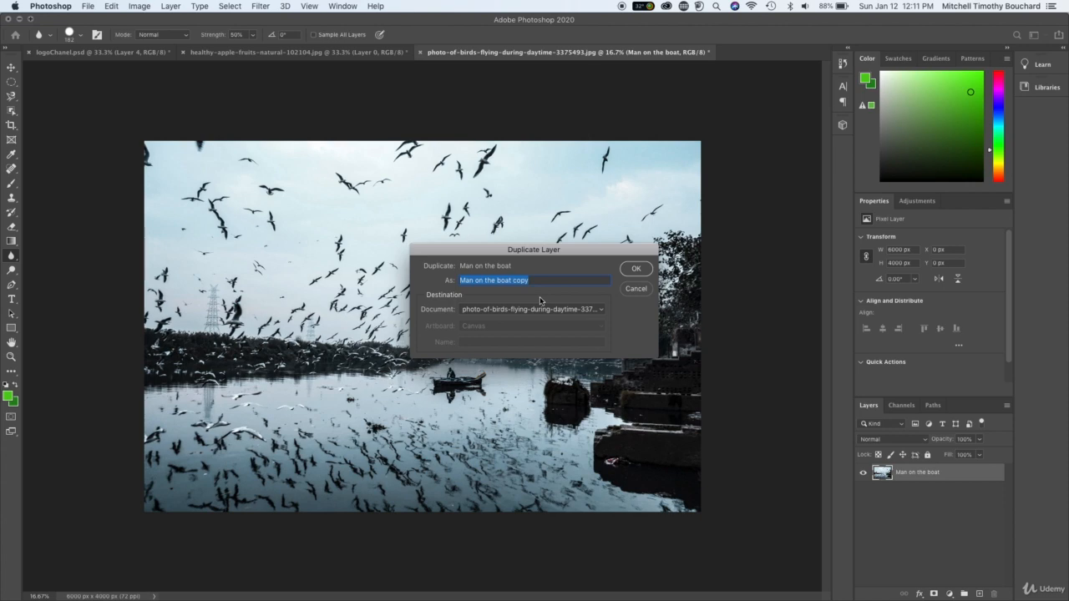
{"action": "left_click", "coordinate": [536, 281]}
{"action": "double_click", "coordinate": [536, 281]}
{"action": "type", "text": "/ gaus"}
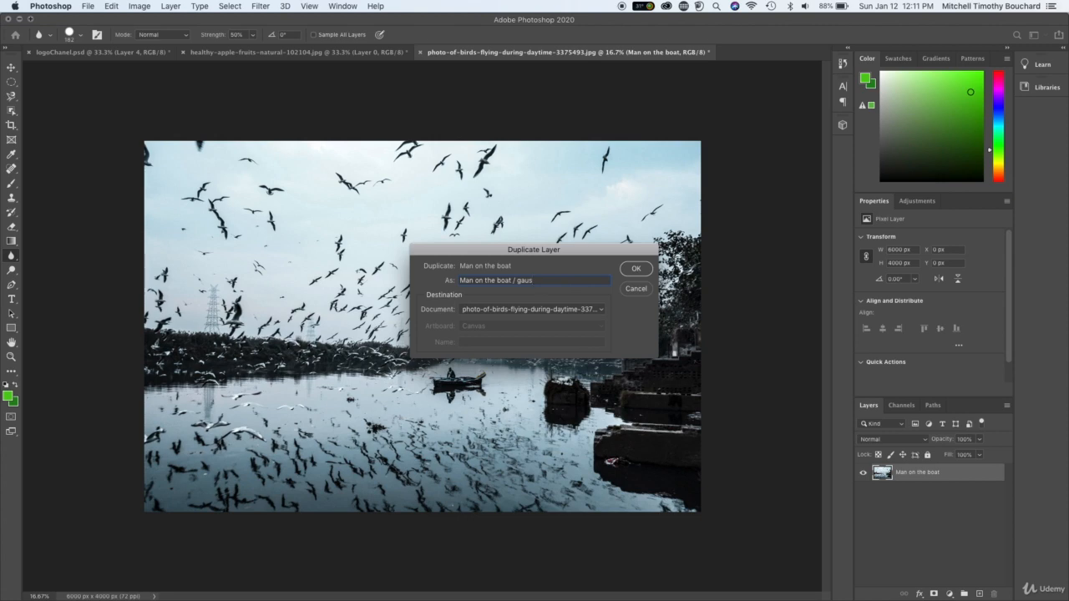
{"action": "type", "text": "sian"}
{"action": "key", "text": "Return"}
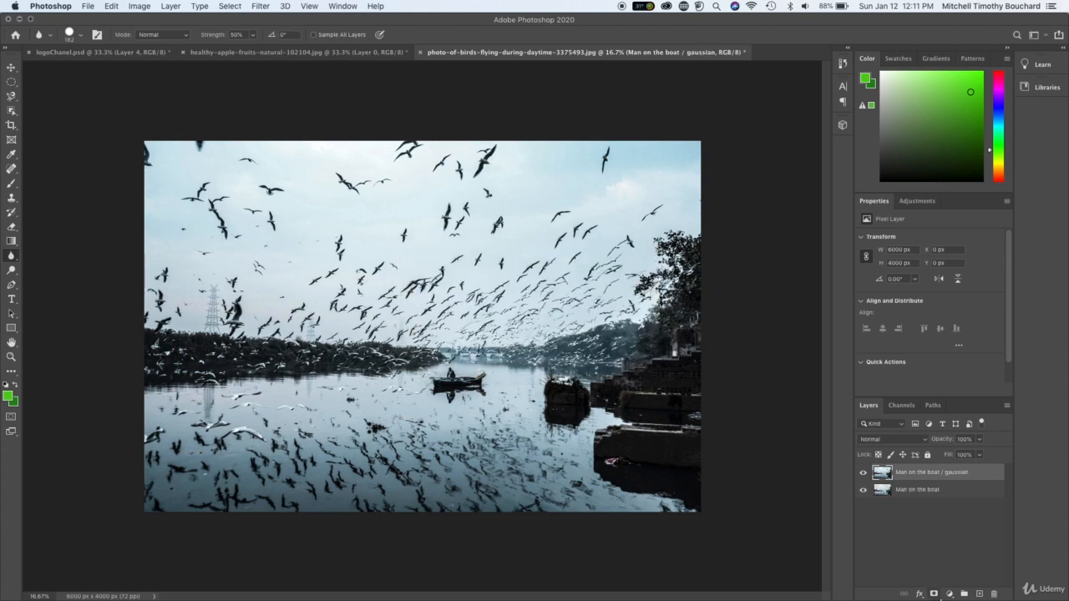
{"action": "left_click", "coordinate": [12, 68]}
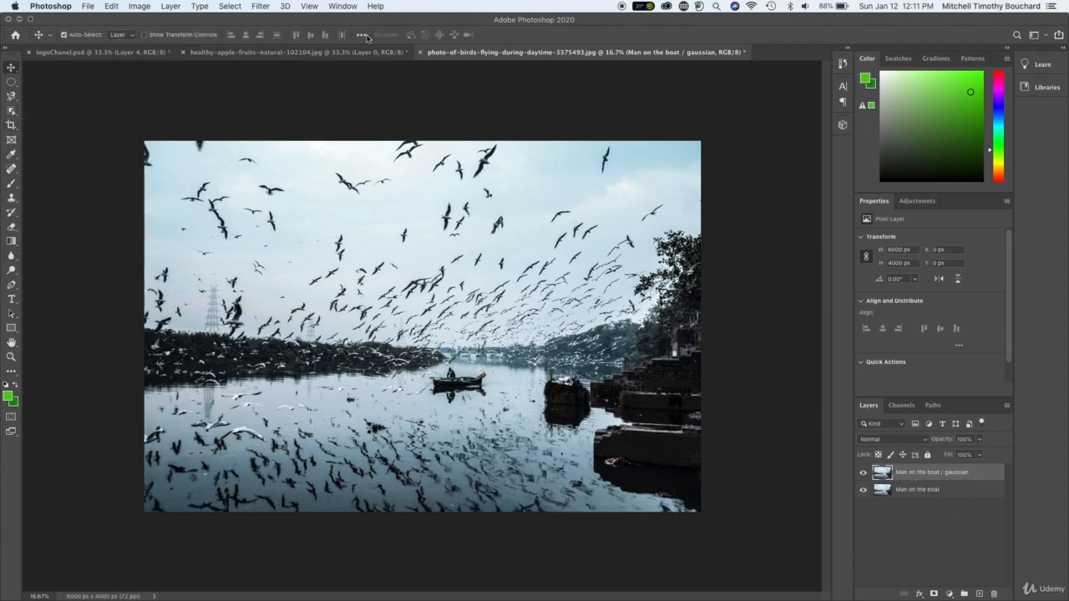
{"action": "left_click", "coordinate": [230, 6]}
{"action": "mouse_move", "coordinate": [253, 5]}
{"action": "mouse_move", "coordinate": [199, 5]}
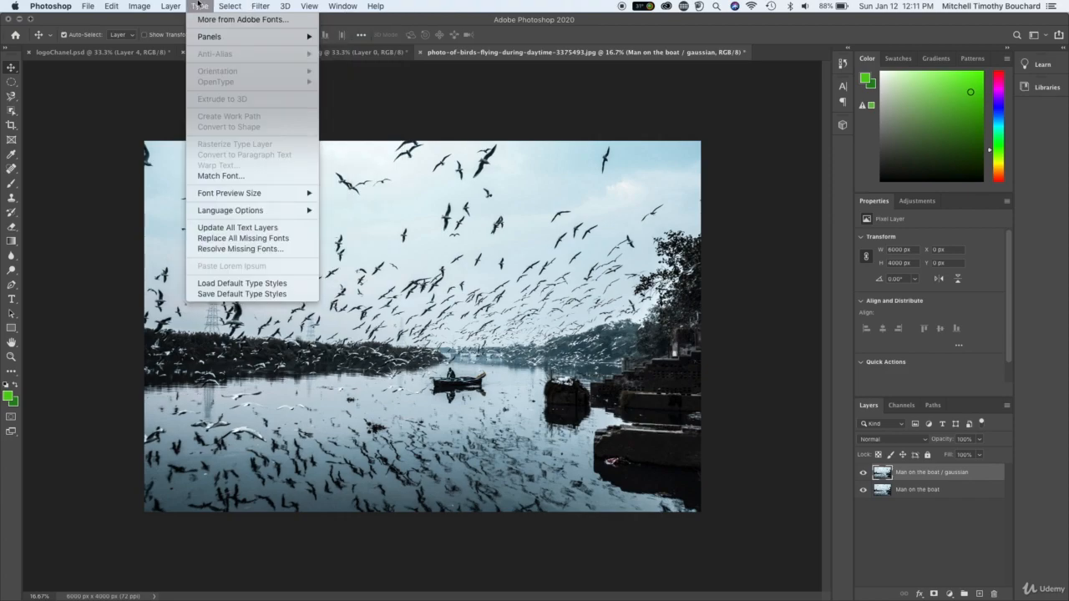
{"action": "mouse_move", "coordinate": [142, 7]}
{"action": "mouse_move", "coordinate": [170, 37]}
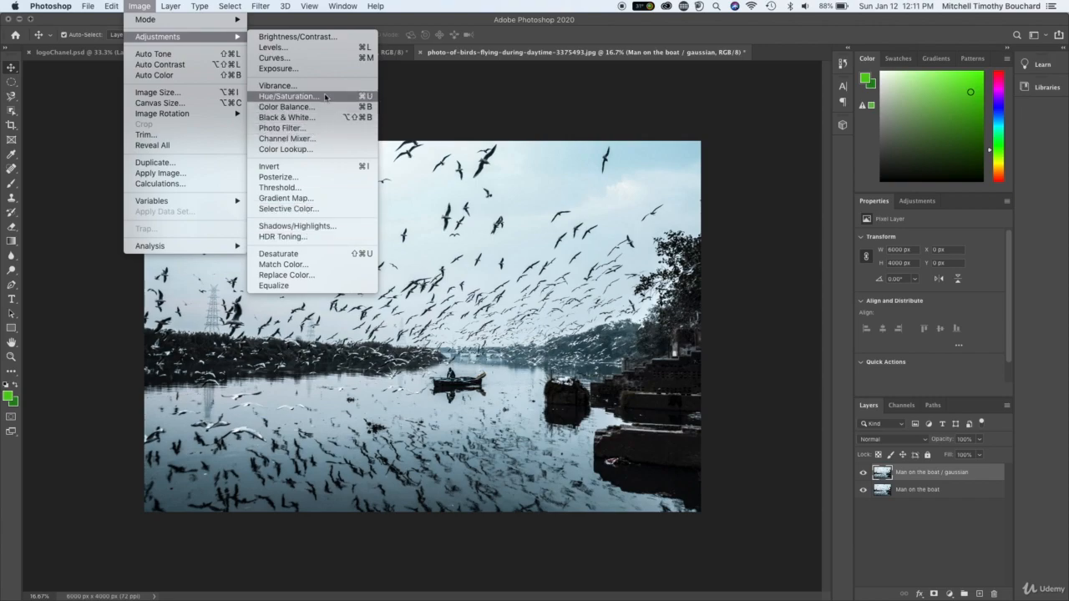
{"action": "left_click", "coordinate": [466, 137]}
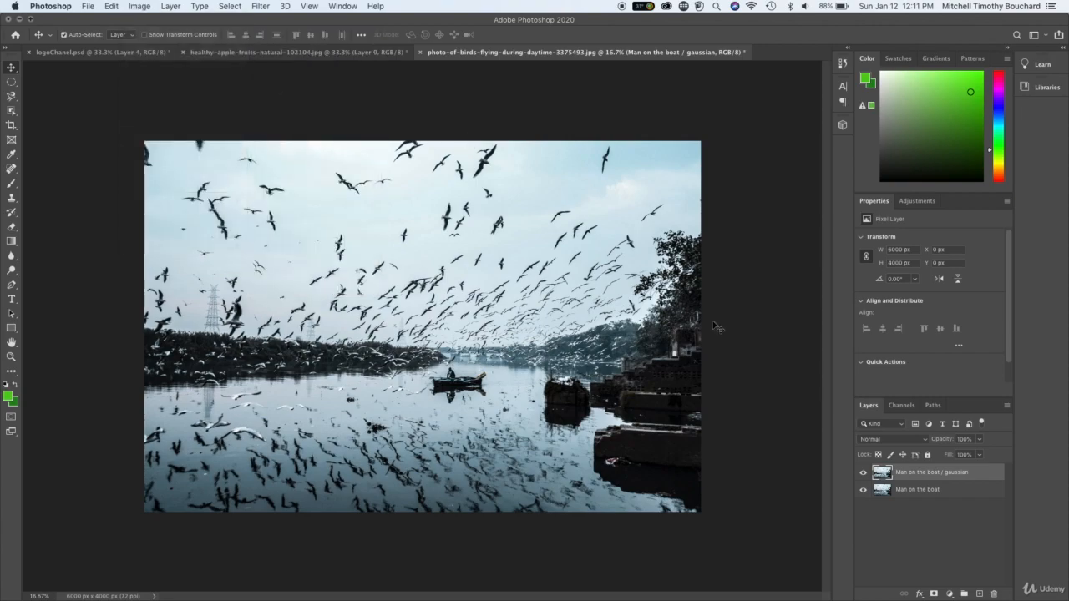
{"action": "left_click", "coordinate": [229, 6]}
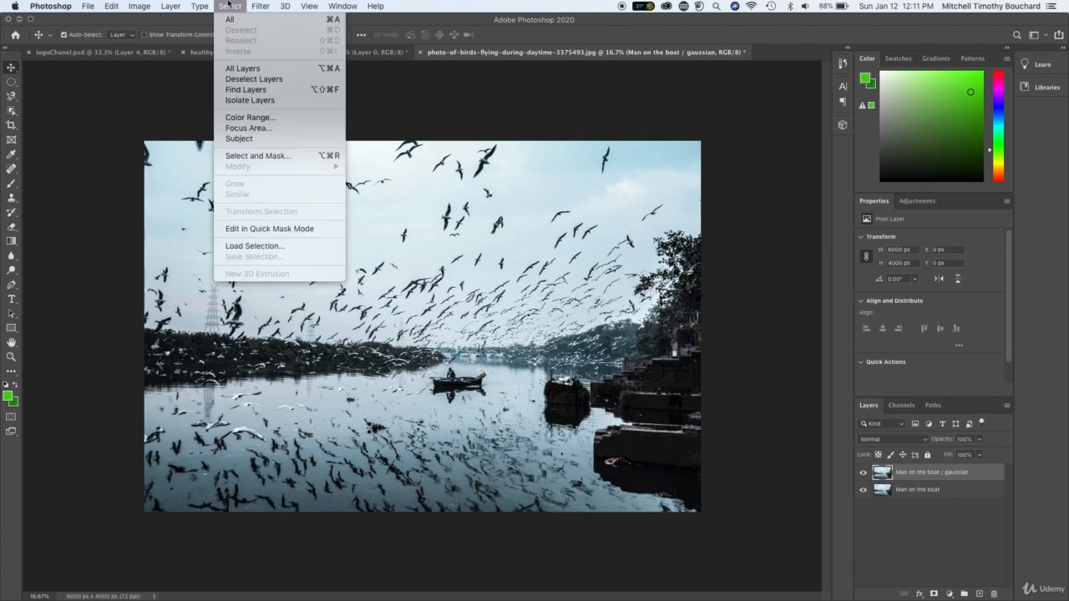
{"action": "mouse_move", "coordinate": [252, 4]}
{"action": "left_click", "coordinate": [521, 106]}
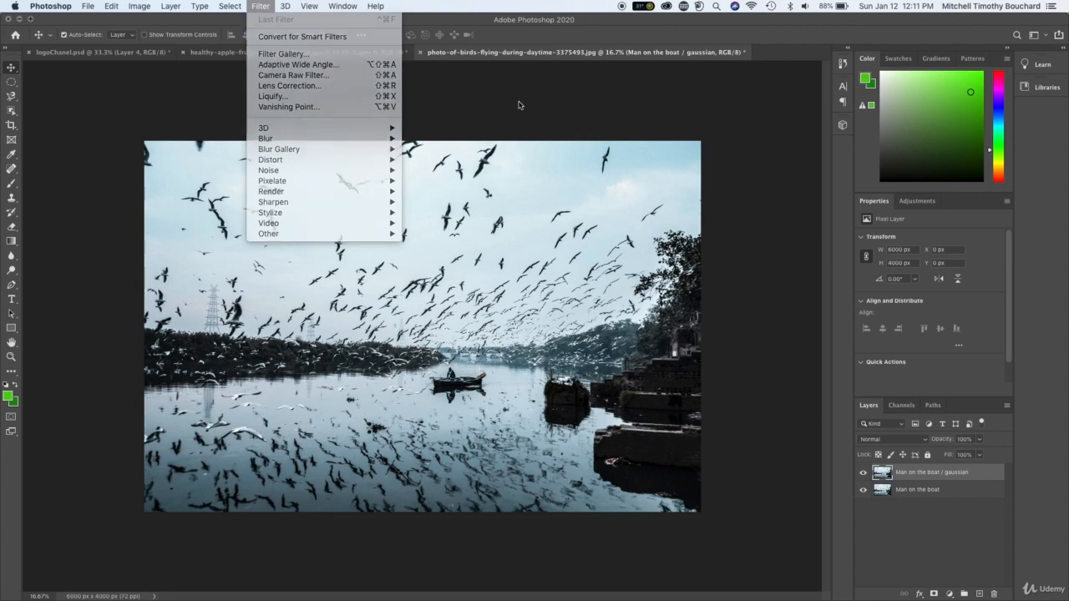
- Apply a Gaussian Blur with a 17.6-pixel radius to the "Man on the boat / gaussian" layer
{"action": "left_click", "coordinate": [261, 5]}
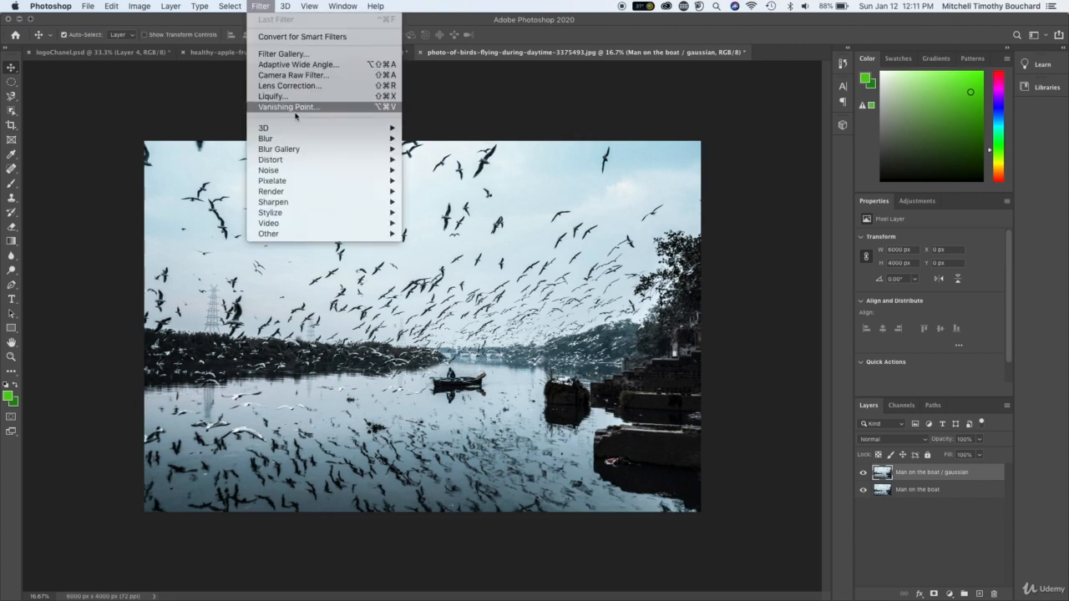
{"action": "mouse_move", "coordinate": [332, 141]}
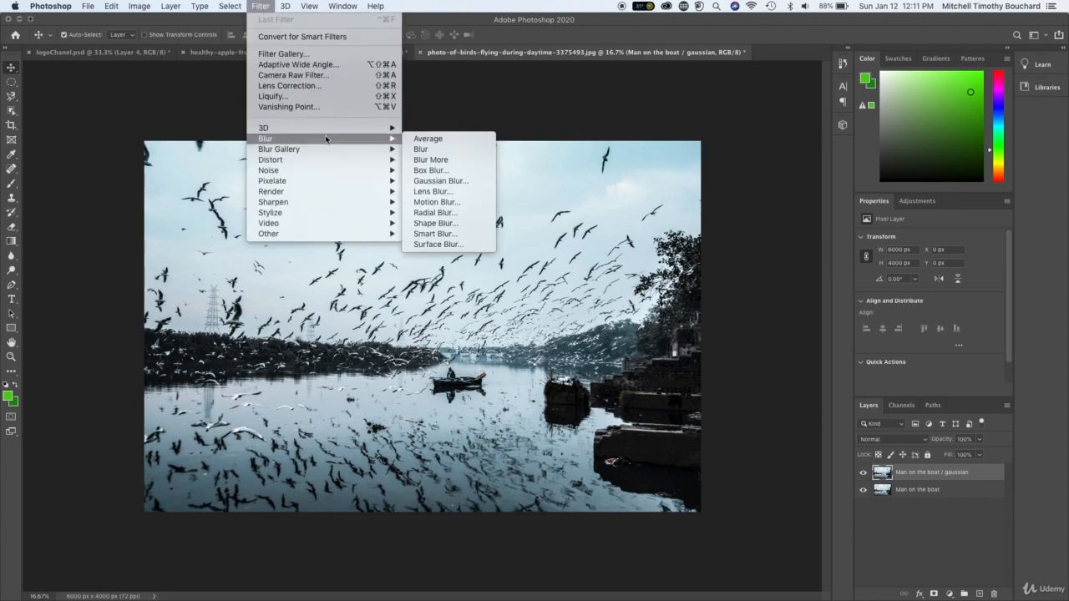
{"action": "left_click", "coordinate": [425, 184]}
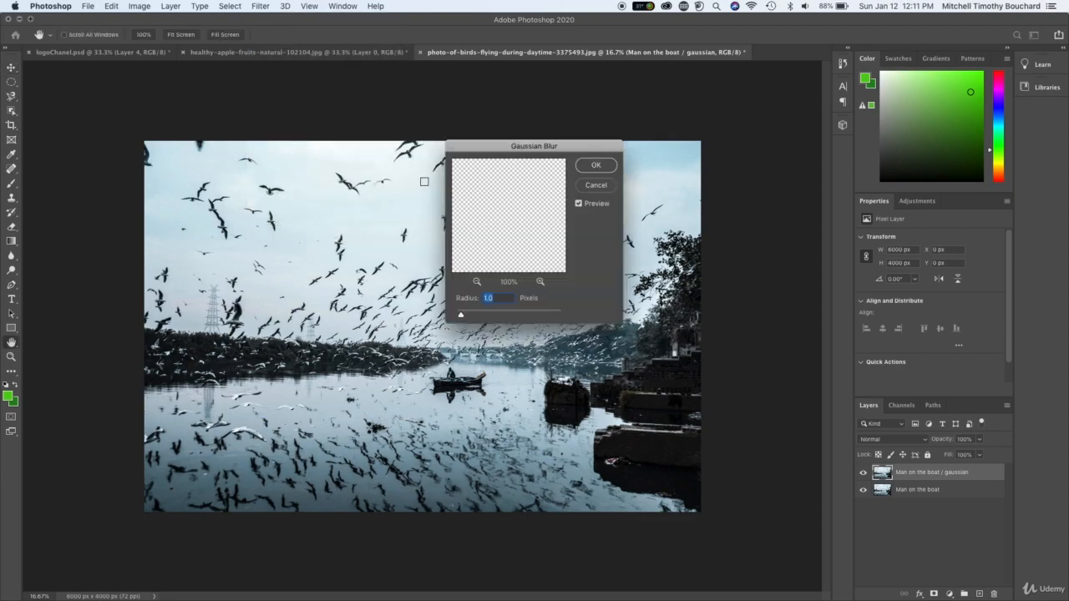
{"action": "left_click_drag", "start_coordinate": [539, 152], "coordinate": [719, 120]}
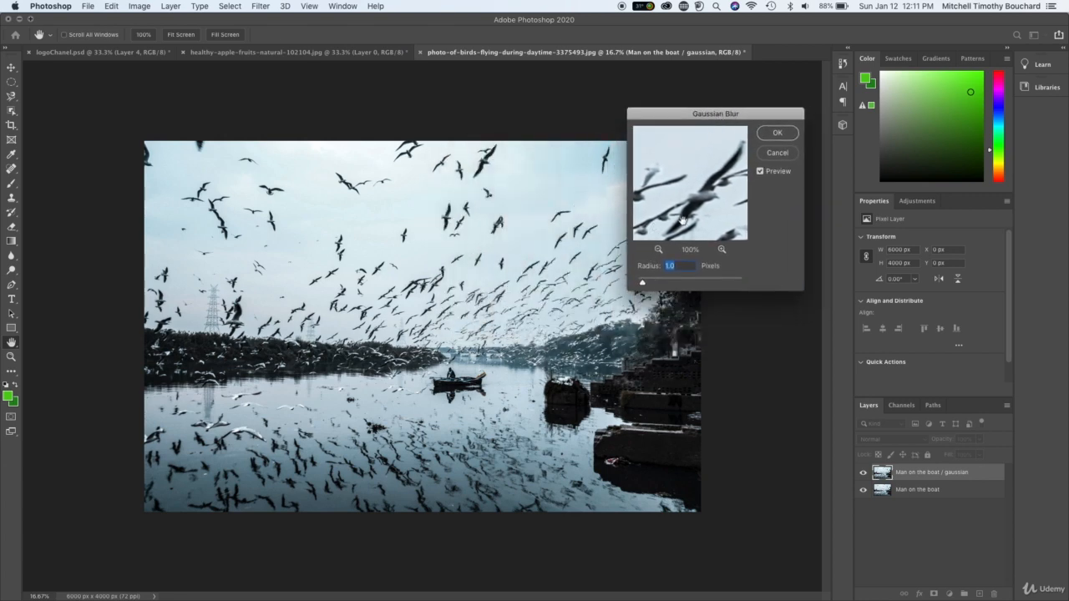
{"action": "left_click", "coordinate": [656, 285]}
{"action": "left_click_drag", "start_coordinate": [656, 284], "coordinate": [683, 284]}
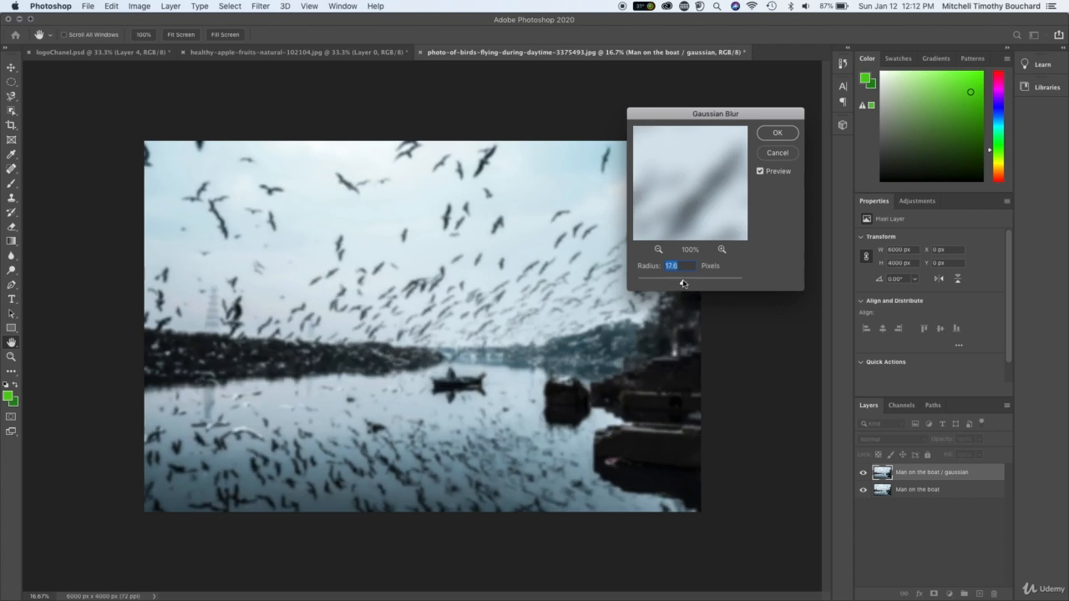
{"action": "left_click", "coordinate": [783, 134]}
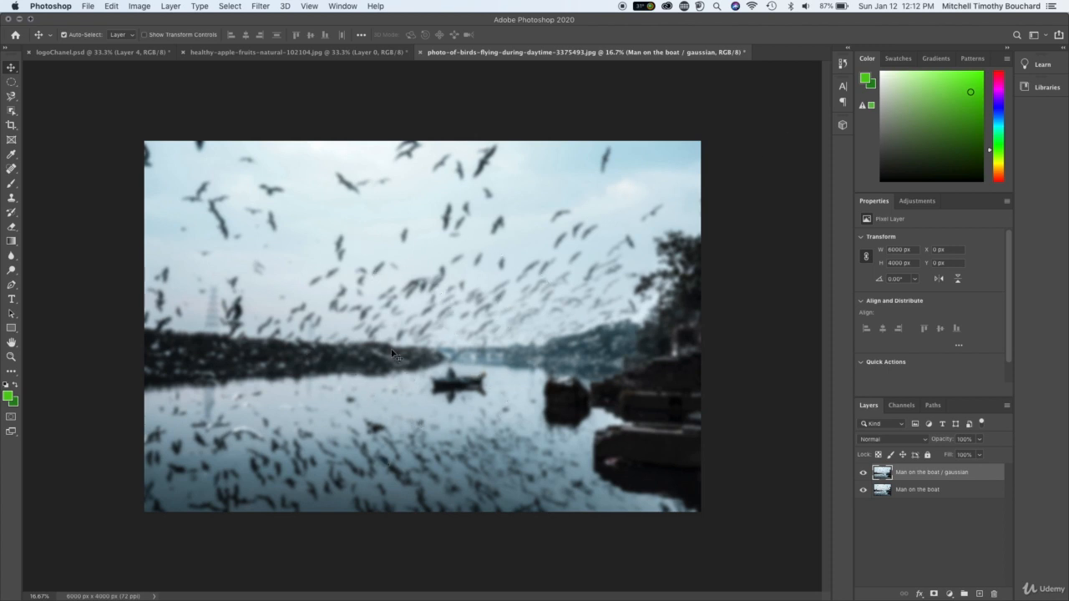
- Examine the Gaussian blur up close around the boat, the birds and the shoreline
{"action": "key", "text": "super+equal"}
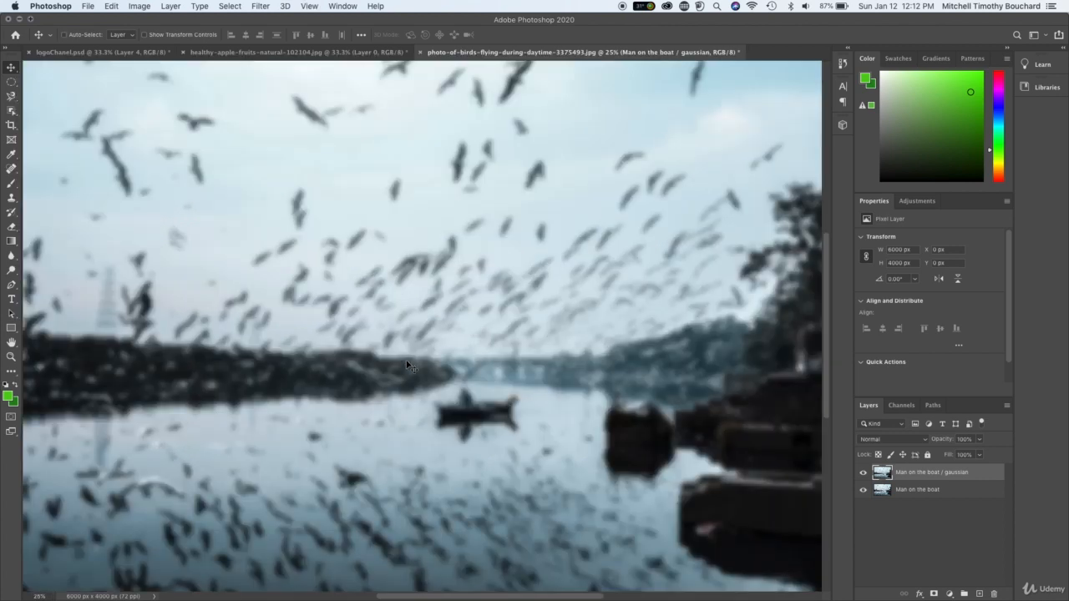
{"action": "key", "text": "super+minus"}
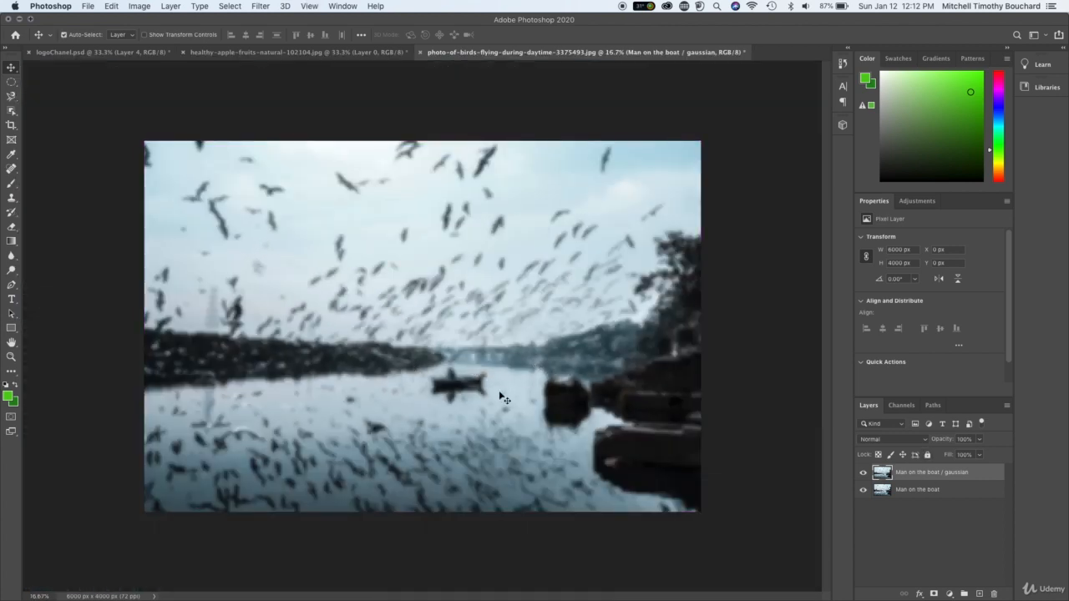
{"action": "key", "text": "super+equal"}
{"action": "key", "text": "super+equal"}
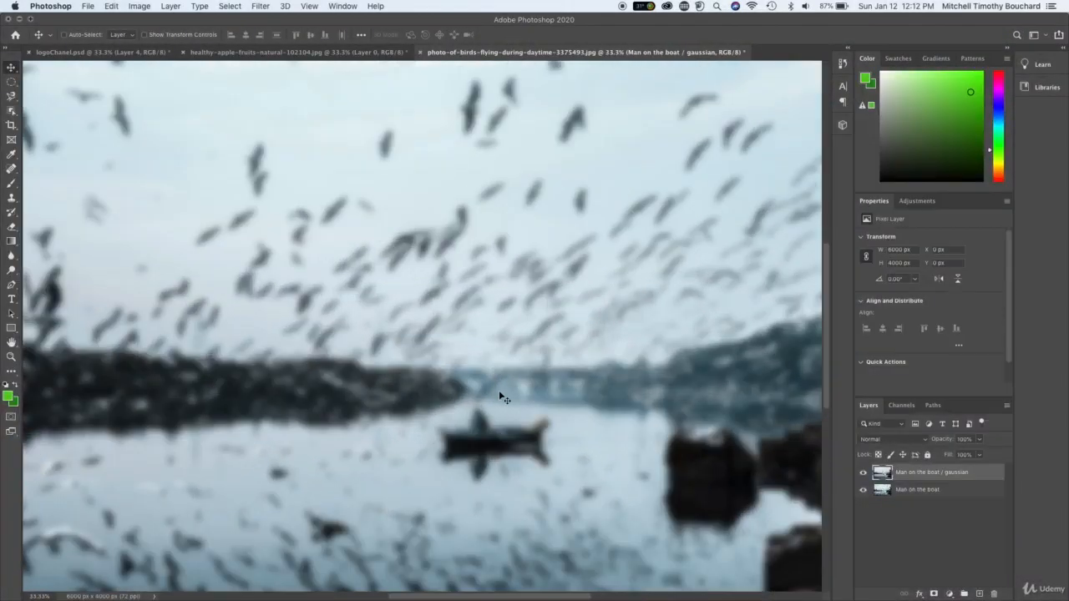
{"action": "scroll", "coordinate": [499, 390], "scroll_direction": "down", "scroll_amount": 3}
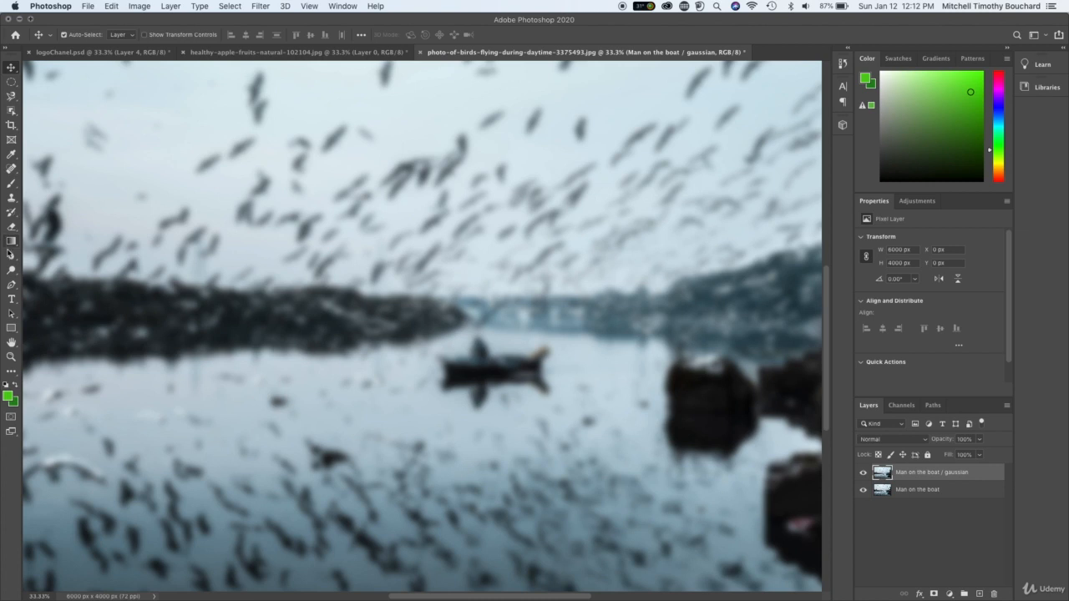
- Erase the blur over the boat on the "Man on the boat / gaussian" layer with a 121-pixel eraser at 18% hardness
{"action": "left_click", "coordinate": [11, 226]}
{"action": "right_click", "coordinate": [531, 360]}
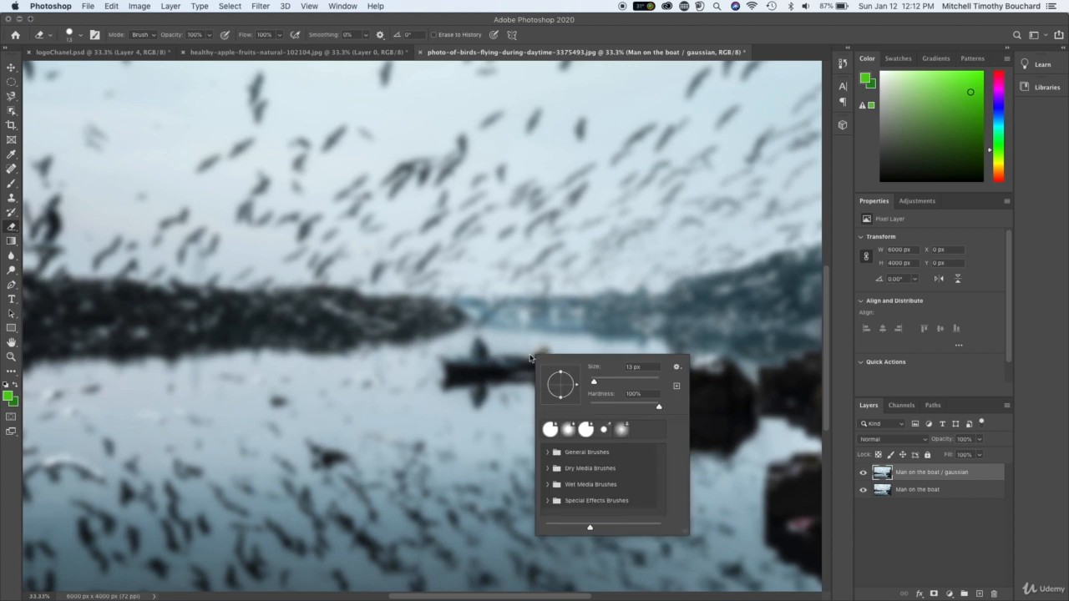
{"action": "left_click_drag", "start_coordinate": [608, 383], "coordinate": [618, 381]}
{"action": "left_click_drag", "start_coordinate": [627, 408], "coordinate": [610, 405]}
{"action": "left_click", "coordinate": [871, 534]}
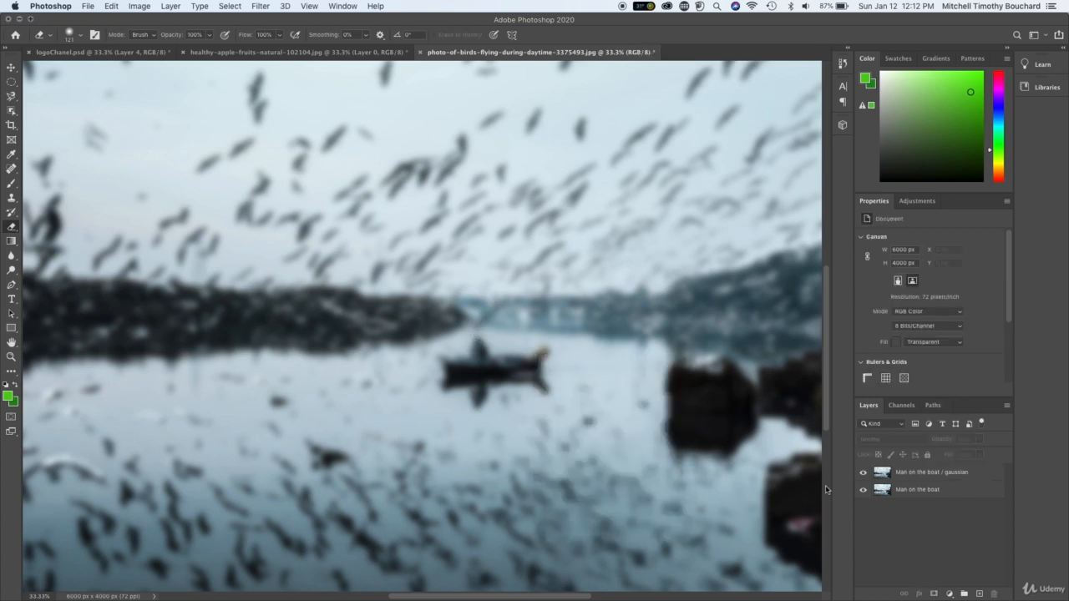
{"action": "left_click", "coordinate": [495, 346]}
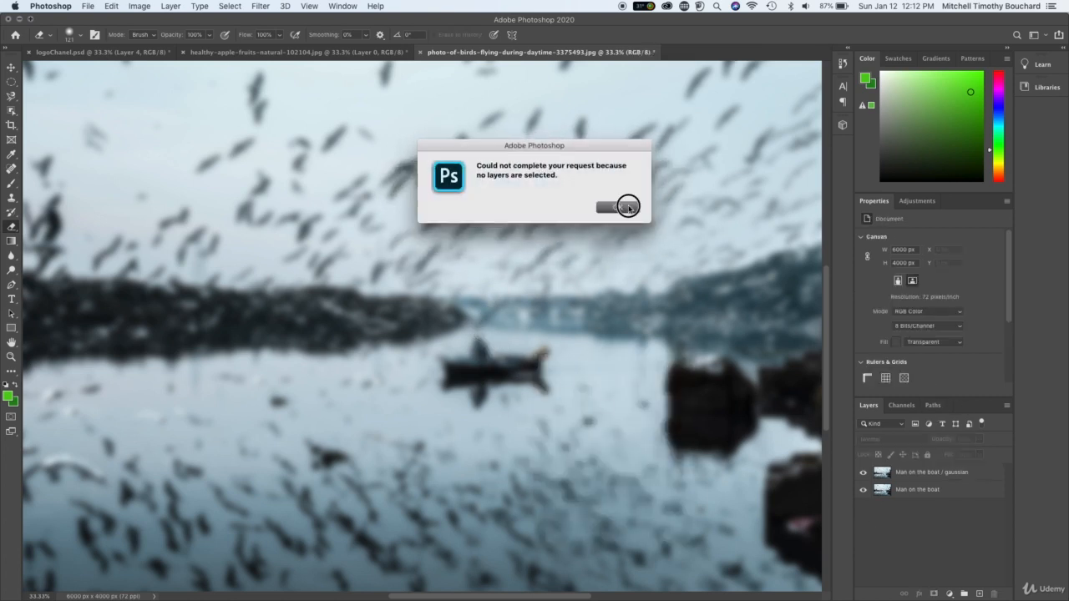
{"action": "left_click", "coordinate": [628, 205]}
{"action": "left_click", "coordinate": [937, 472]}
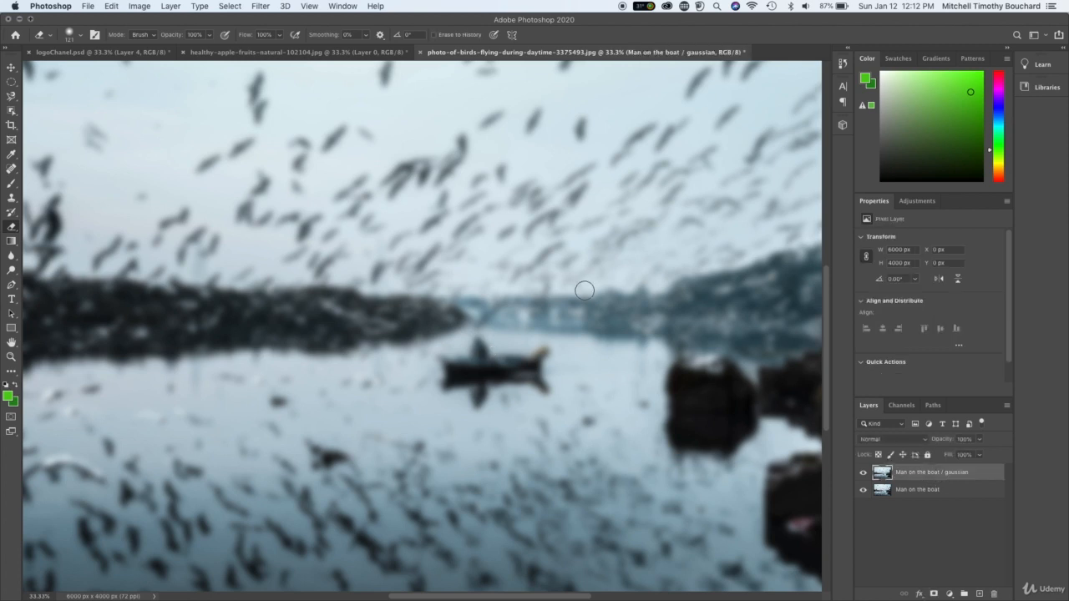
{"action": "mouse_move", "coordinate": [476, 351]}
{"action": "left_mouse_down"}
{"action": "mouse_move", "coordinate": [440, 368]}
{"action": "mouse_move", "coordinate": [446, 384]}
{"action": "mouse_move", "coordinate": [544, 380]}
{"action": "mouse_move", "coordinate": [547, 357]}
{"action": "mouse_move", "coordinate": [528, 350]}
{"action": "mouse_move", "coordinate": [505, 364]}
{"action": "mouse_move", "coordinate": [534, 370]}
{"action": "mouse_move", "coordinate": [528, 350]}
{"action": "mouse_move", "coordinate": [491, 344]}
{"action": "mouse_move", "coordinate": [477, 360]}
{"action": "mouse_move", "coordinate": [510, 371]}
{"action": "mouse_move", "coordinate": [501, 358]}
{"action": "mouse_move", "coordinate": [463, 358]}
{"action": "mouse_move", "coordinate": [443, 374]}
{"action": "mouse_move", "coordinate": [498, 392]}
{"action": "mouse_move", "coordinate": [537, 385]}
{"action": "mouse_move", "coordinate": [555, 365]}
{"action": "mouse_move", "coordinate": [547, 341]}
{"action": "mouse_move", "coordinate": [454, 339]}
{"action": "mouse_move", "coordinate": [435, 356]}
{"action": "mouse_move", "coordinate": [443, 400]}
{"action": "mouse_move", "coordinate": [479, 411]}
{"action": "mouse_move", "coordinate": [525, 405]}
{"action": "mouse_move", "coordinate": [550, 386]}
{"action": "mouse_move", "coordinate": [550, 349]}
{"action": "left_mouse_up"}
- Erase more blur around the boat using a harder eraser, enlarged to 162 pixels
{"action": "right_click", "coordinate": [495, 342]}
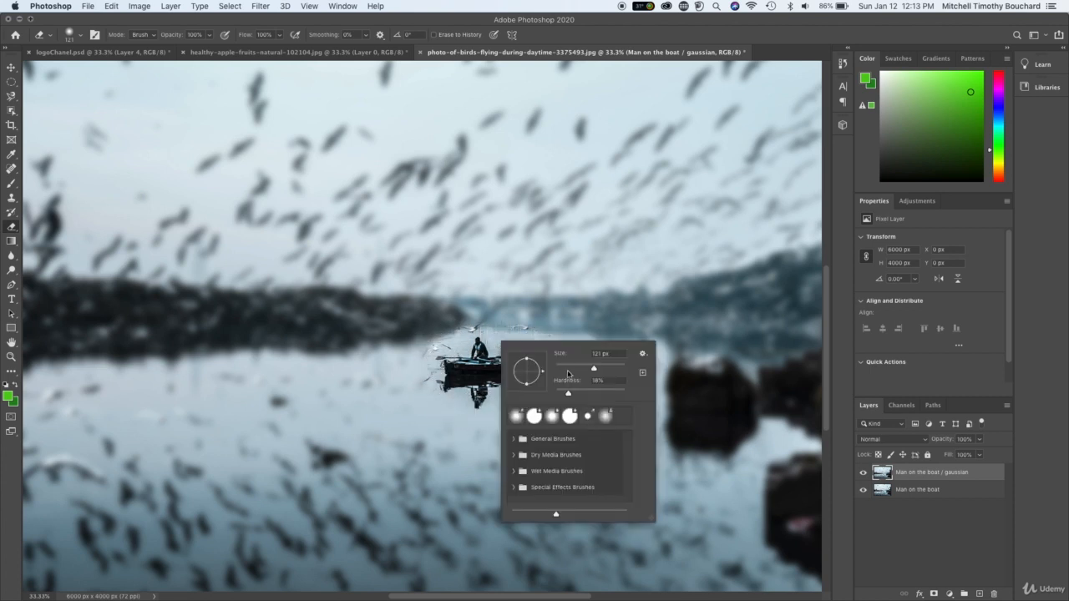
{"action": "left_click_drag", "start_coordinate": [575, 390], "coordinate": [585, 392]}
{"action": "left_click", "coordinate": [450, 310]}
{"action": "left_click_drag", "start_coordinate": [505, 325], "coordinate": [444, 320]}
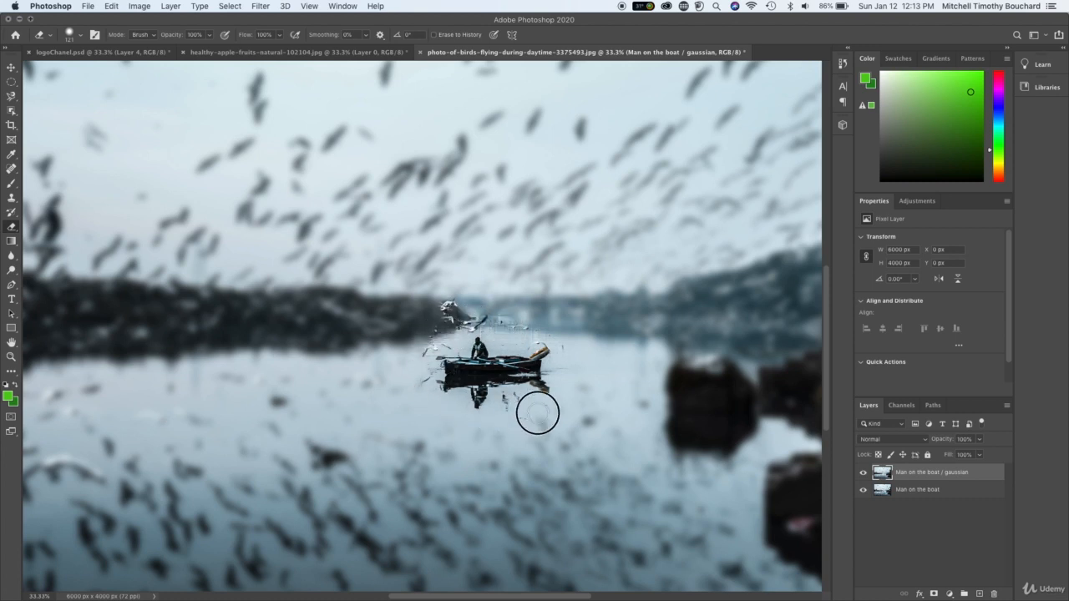
{"action": "right_click", "coordinate": [522, 332]}
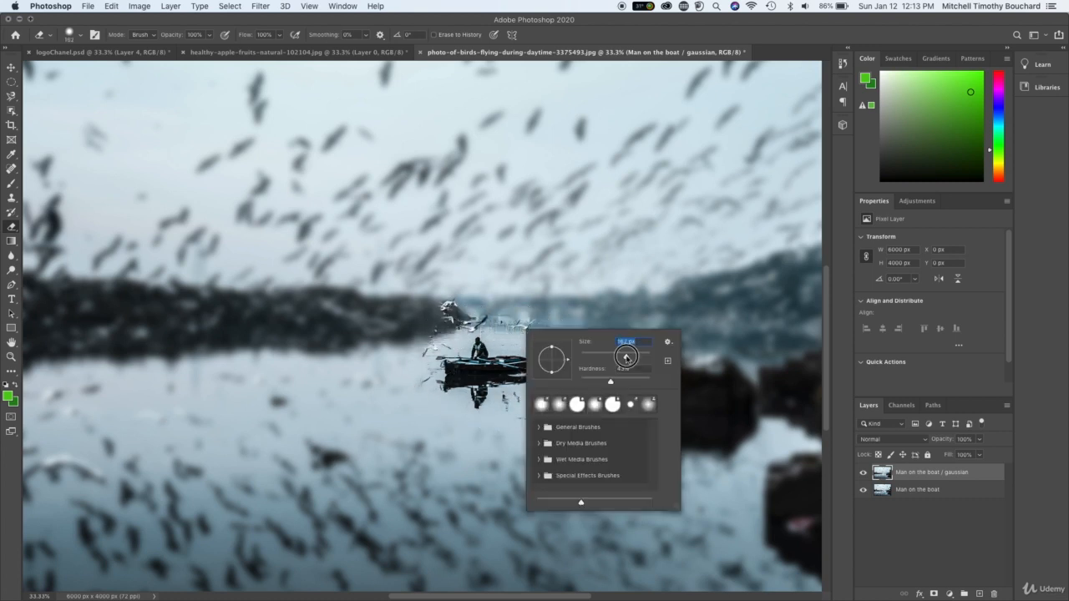
{"action": "left_click_drag", "start_coordinate": [488, 331], "coordinate": [489, 317]}
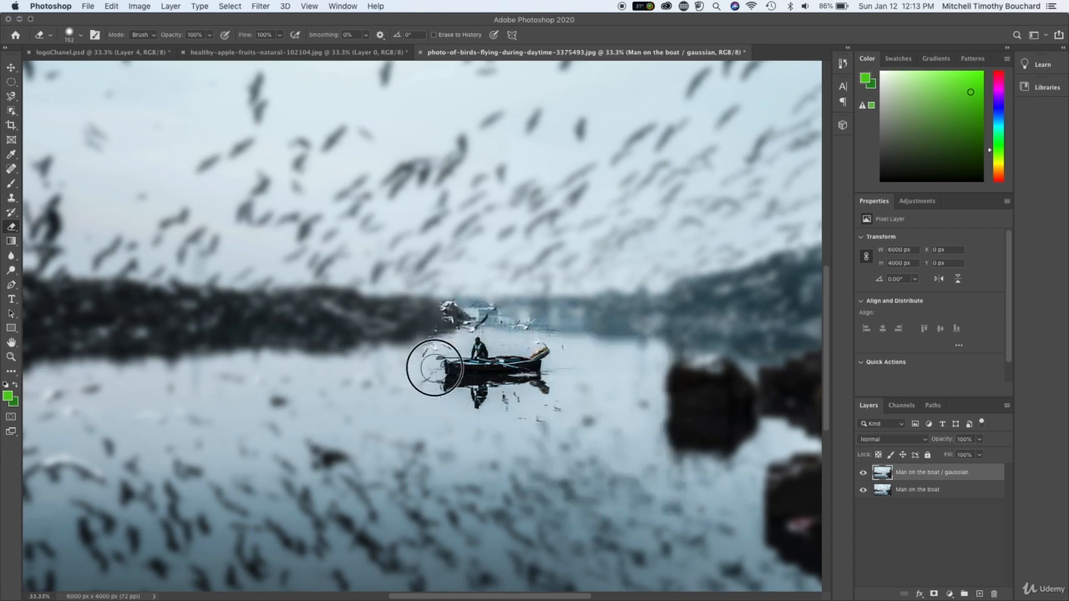
{"action": "mouse_move", "coordinate": [521, 399]}
{"action": "left_mouse_down"}
{"action": "mouse_move", "coordinate": [555, 337]}
{"action": "mouse_move", "coordinate": [522, 321]}
{"action": "mouse_move", "coordinate": [466, 320]}
{"action": "mouse_move", "coordinate": [433, 342]}
{"action": "mouse_move", "coordinate": [422, 377]}
{"action": "mouse_move", "coordinate": [458, 398]}
{"action": "mouse_move", "coordinate": [521, 403]}
{"action": "mouse_move", "coordinate": [579, 372]}
{"action": "mouse_move", "coordinate": [545, 325]}
{"action": "mouse_move", "coordinate": [482, 312]}
{"action": "mouse_move", "coordinate": [425, 350]}
{"action": "mouse_move", "coordinate": [467, 382]}
{"action": "left_mouse_up"}
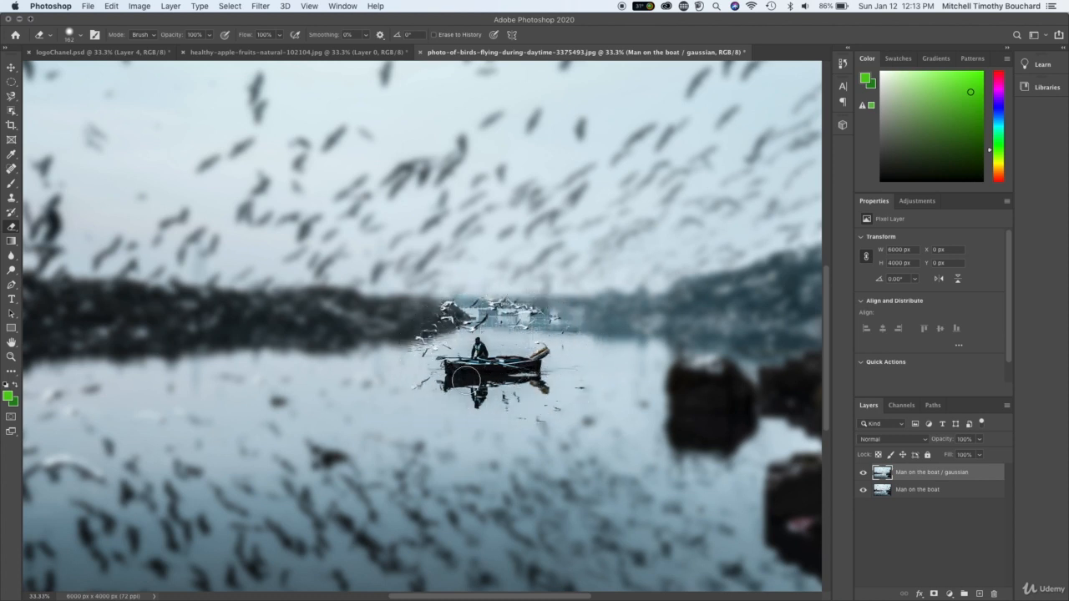
- Extend the erased area outward around the boat with the 162-pixel eraser, first at 77% and finally at 100% hardness
{"action": "right_click", "coordinate": [467, 383]}
{"action": "left_click_drag", "start_coordinate": [568, 431], "coordinate": [577, 431]}
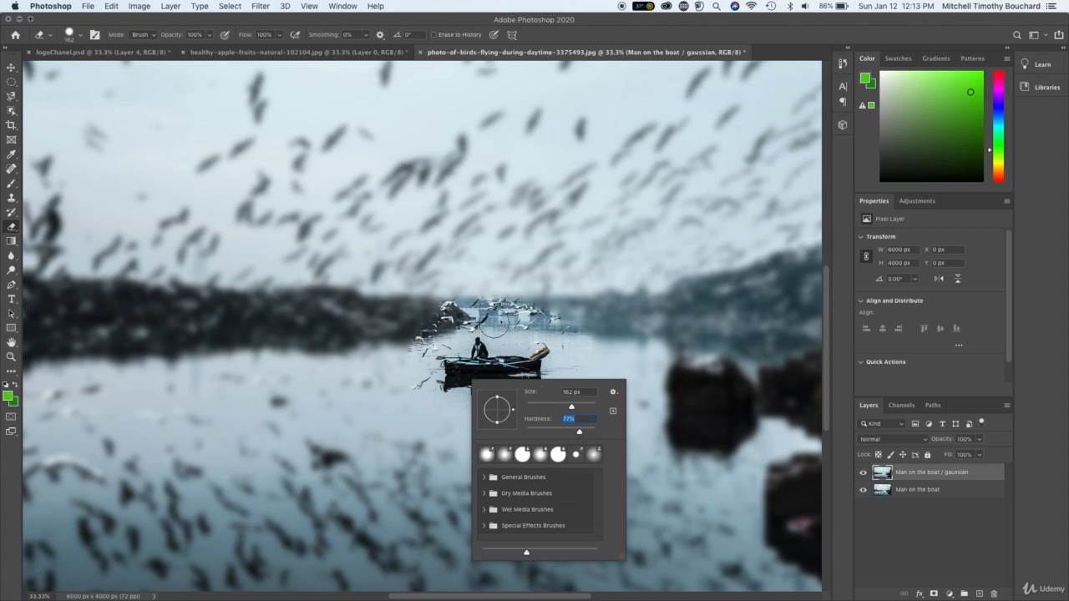
{"action": "left_click", "coordinate": [493, 323]}
{"action": "mouse_move", "coordinate": [500, 313]}
{"action": "left_mouse_down"}
{"action": "mouse_move", "coordinate": [435, 331]}
{"action": "mouse_move", "coordinate": [422, 367]}
{"action": "mouse_move", "coordinate": [457, 404]}
{"action": "mouse_move", "coordinate": [540, 426]}
{"action": "mouse_move", "coordinate": [601, 405]}
{"action": "mouse_move", "coordinate": [606, 342]}
{"action": "mouse_move", "coordinate": [568, 314]}
{"action": "mouse_move", "coordinate": [512, 304]}
{"action": "mouse_move", "coordinate": [464, 310]}
{"action": "mouse_move", "coordinate": [415, 349]}
{"action": "mouse_move", "coordinate": [412, 380]}
{"action": "mouse_move", "coordinate": [449, 416]}
{"action": "mouse_move", "coordinate": [549, 432]}
{"action": "mouse_move", "coordinate": [596, 407]}
{"action": "mouse_move", "coordinate": [624, 348]}
{"action": "mouse_move", "coordinate": [607, 323]}
{"action": "mouse_move", "coordinate": [495, 305]}
{"action": "left_mouse_up"}
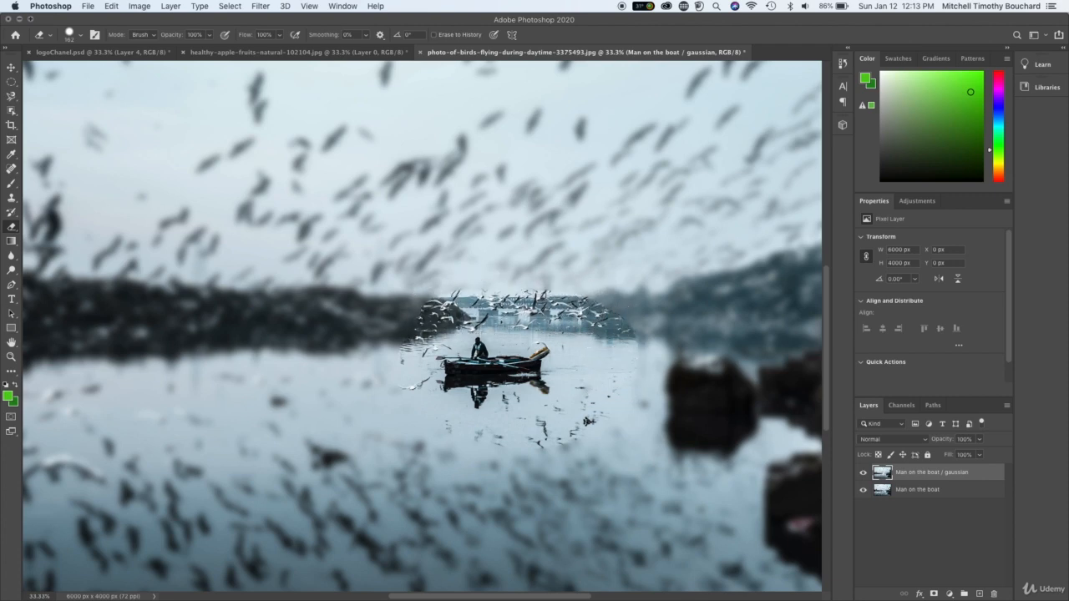
{"action": "right_click", "coordinate": [430, 323]}
{"action": "left_click_drag", "start_coordinate": [551, 373], "coordinate": [560, 374]}
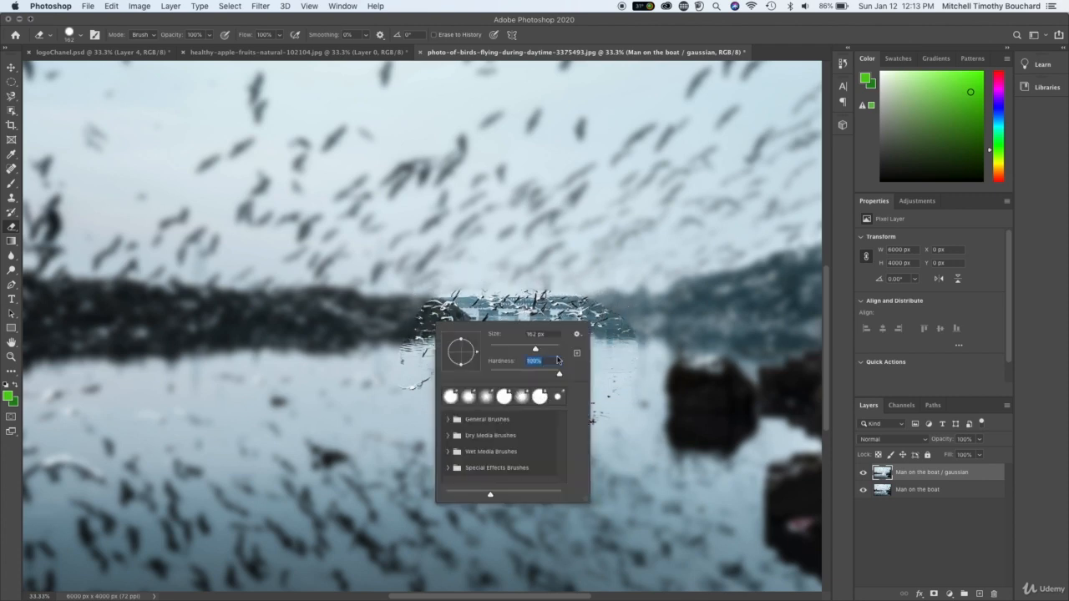
{"action": "key", "text": "Return"}
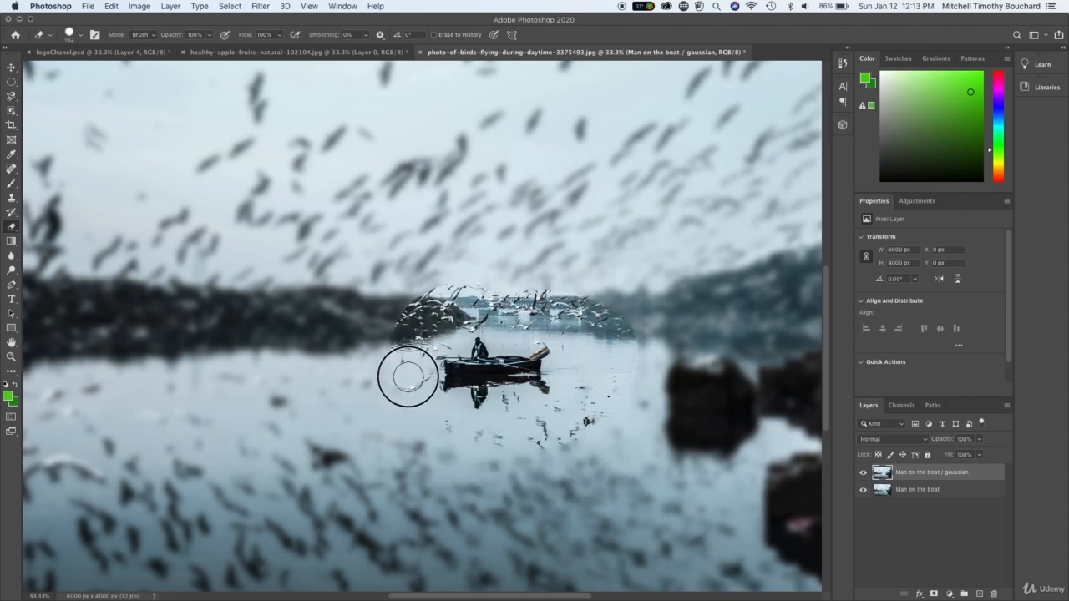
{"action": "mouse_move", "coordinate": [520, 440]}
{"action": "left_mouse_down"}
{"action": "mouse_move", "coordinate": [606, 406]}
{"action": "mouse_move", "coordinate": [649, 327]}
{"action": "mouse_move", "coordinate": [590, 290]}
{"action": "mouse_move", "coordinate": [495, 286]}
{"action": "mouse_move", "coordinate": [414, 305]}
{"action": "mouse_move", "coordinate": [390, 408]}
{"action": "mouse_move", "coordinate": [484, 450]}
{"action": "mouse_move", "coordinate": [605, 407]}
{"action": "left_mouse_up"}
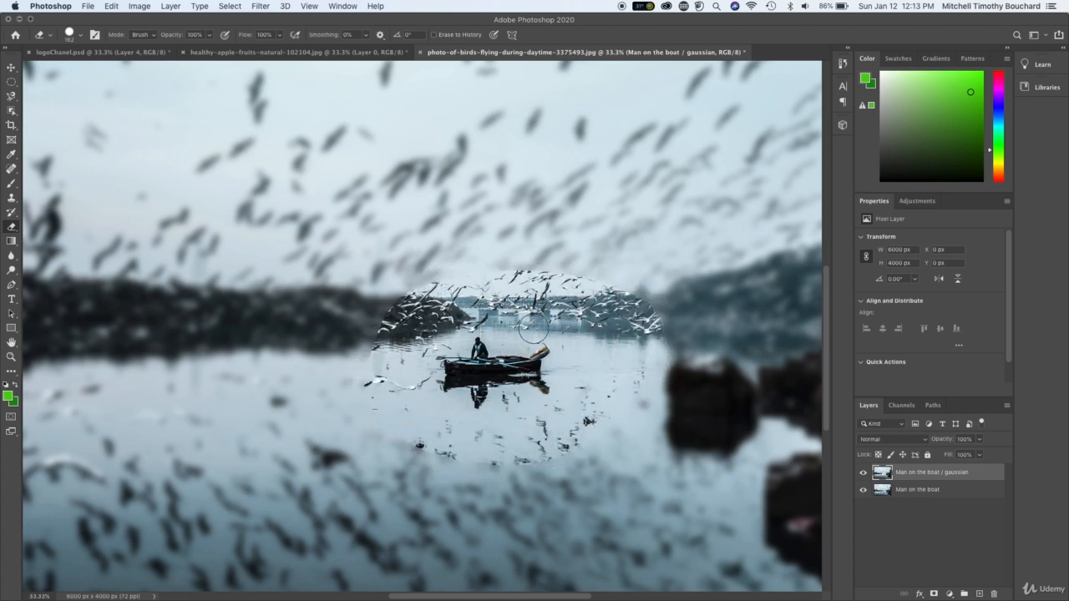
- Compare the last eraser stroke by undoing and redoing it, and undo all eraser strokes on the Gaussian layer
{"action": "key", "text": "super+z"}
{"action": "key", "text": "super+shift+z"}
{"action": "key", "text": "super+z"}
{"action": "key", "text": "super+shift+z"}
{"action": "key", "text": "super+z"}
{"action": "key", "text": "super+shift+z"}
{"action": "key", "text": "super+z"}
{"action": "key", "text": "super+shift+z"}
{"action": "key", "text": "super+z"}
{"action": "key", "text": "super+z"}
{"action": "key", "text": "super+z"}
{"action": "key", "text": "super+z"}
{"action": "key", "text": "super+z"}
{"action": "key", "text": "super+z"}
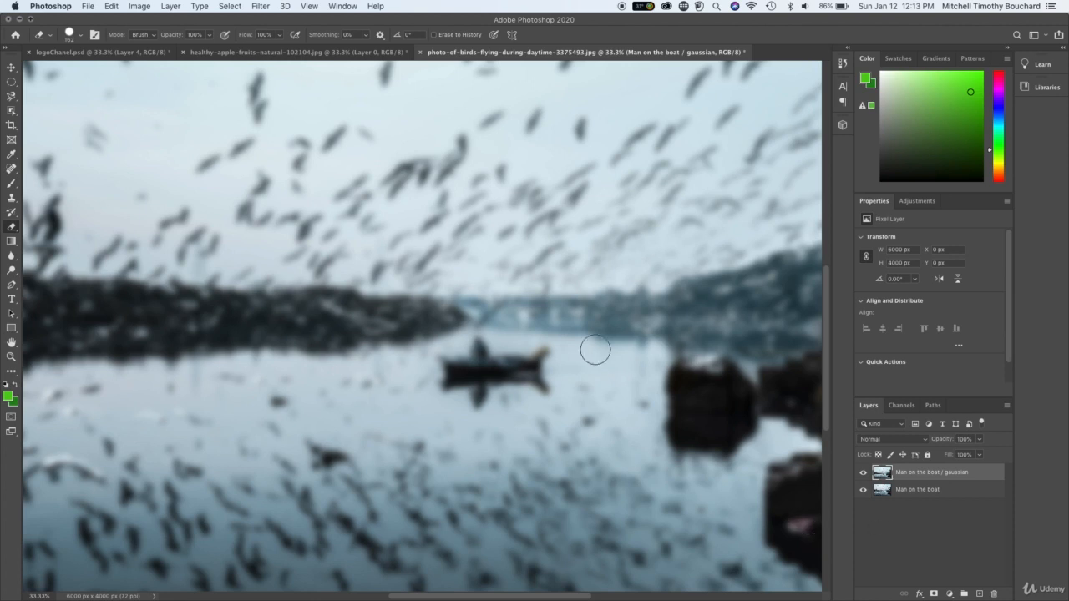
- Compare the blurred and original photo by toggling the visibility of the "Man on the boat / gaussian" layer
{"action": "key", "text": "super+minus"}
{"action": "left_click", "coordinate": [863, 473]}
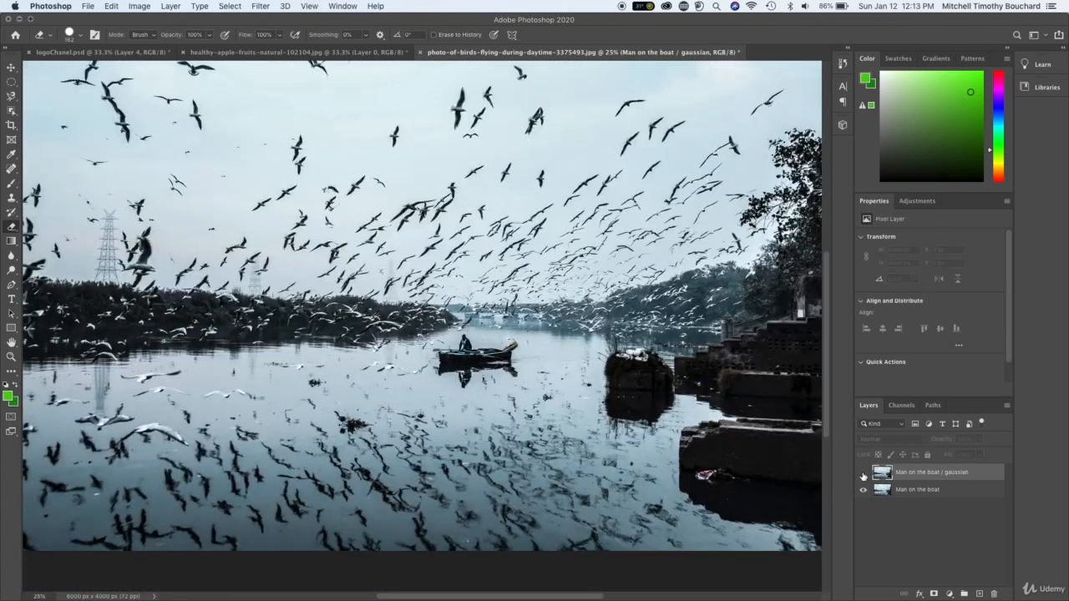
{"action": "left_click", "coordinate": [864, 474]}
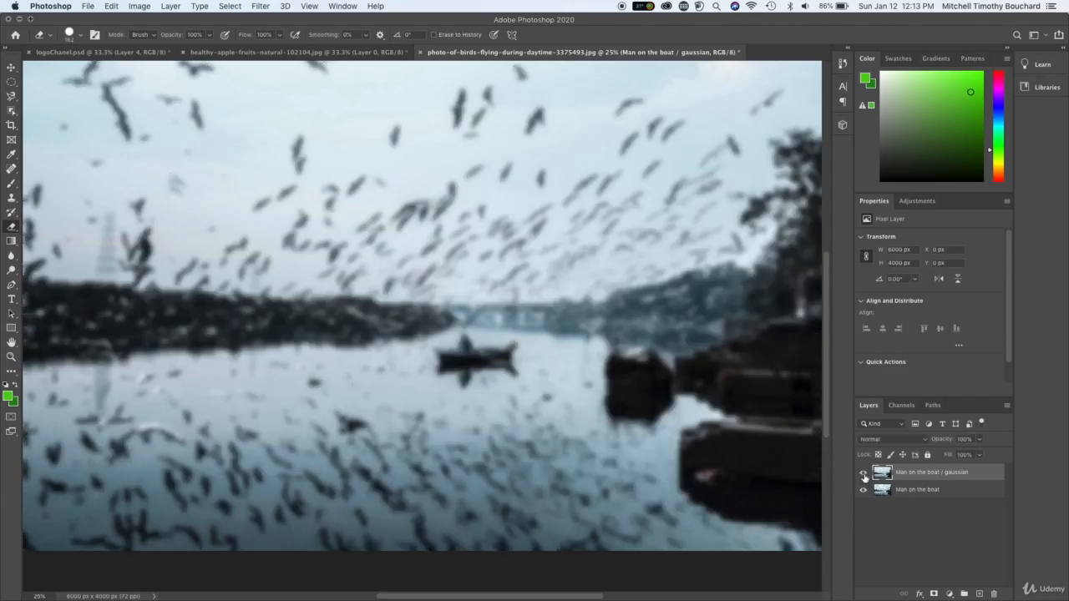
{"action": "left_click", "coordinate": [863, 473]}
{"action": "left_click", "coordinate": [864, 474]}
{"action": "left_click", "coordinate": [863, 474]}
{"action": "left_click", "coordinate": [864, 473]}
- Erase the Gaussian blur directly over the boat and its occupant with a 175-pixel eraser at 100% hardness
{"action": "key", "text": "super+plus"}
{"action": "key", "text": "super+plus"}
{"action": "scroll", "coordinate": [428, 336], "scroll_direction": "right", "scroll_amount": 3}
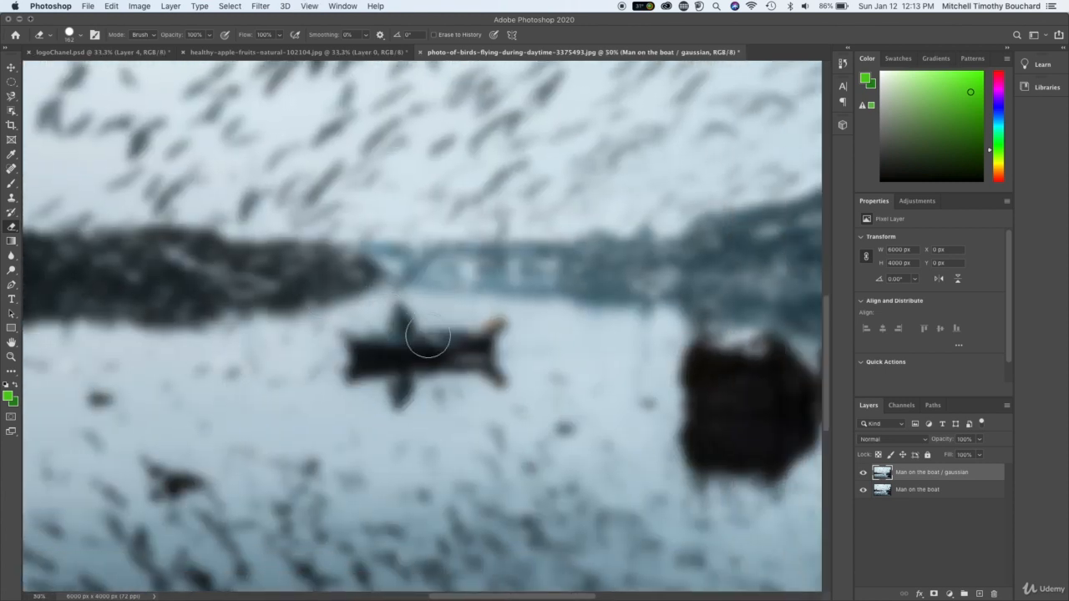
{"action": "scroll", "coordinate": [381, 334], "scroll_direction": "left", "scroll_amount": 3}
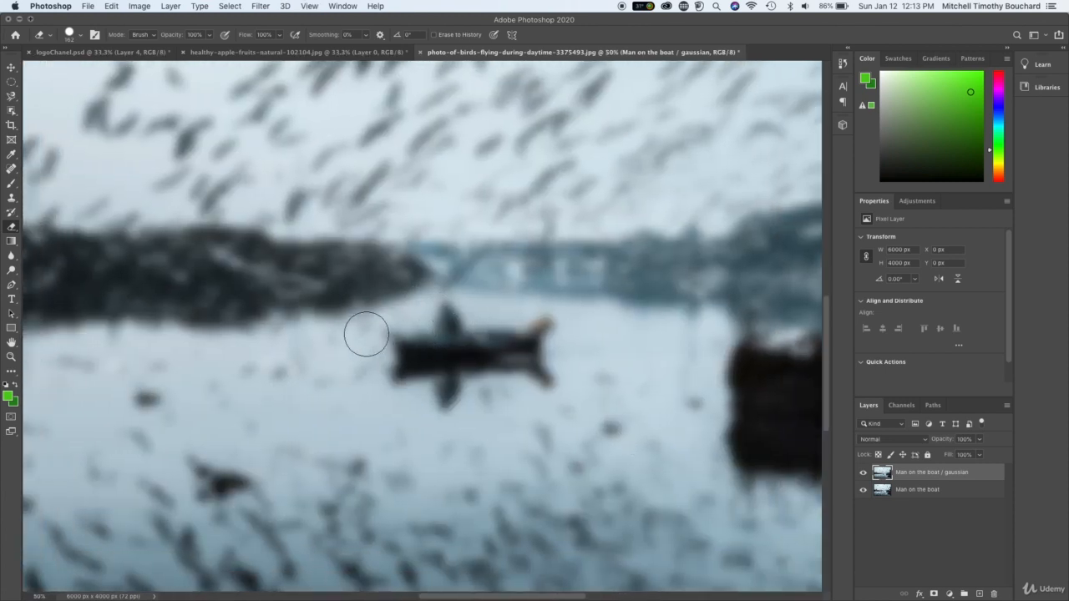
{"action": "right_click", "coordinate": [471, 334]}
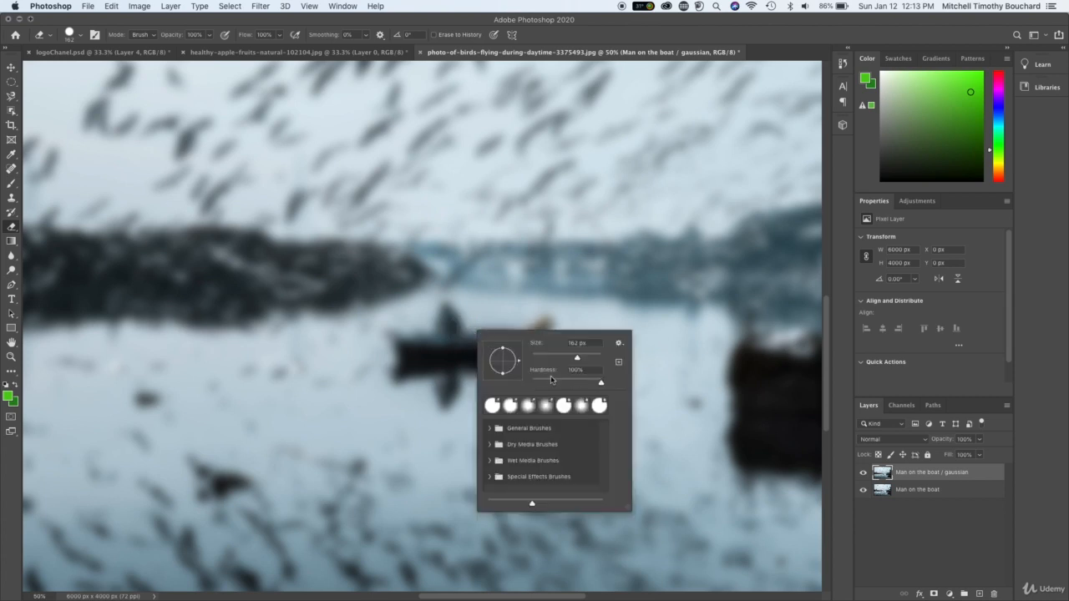
{"action": "left_click_drag", "start_coordinate": [552, 383], "coordinate": [615, 381]}
{"action": "left_click", "coordinate": [455, 334]}
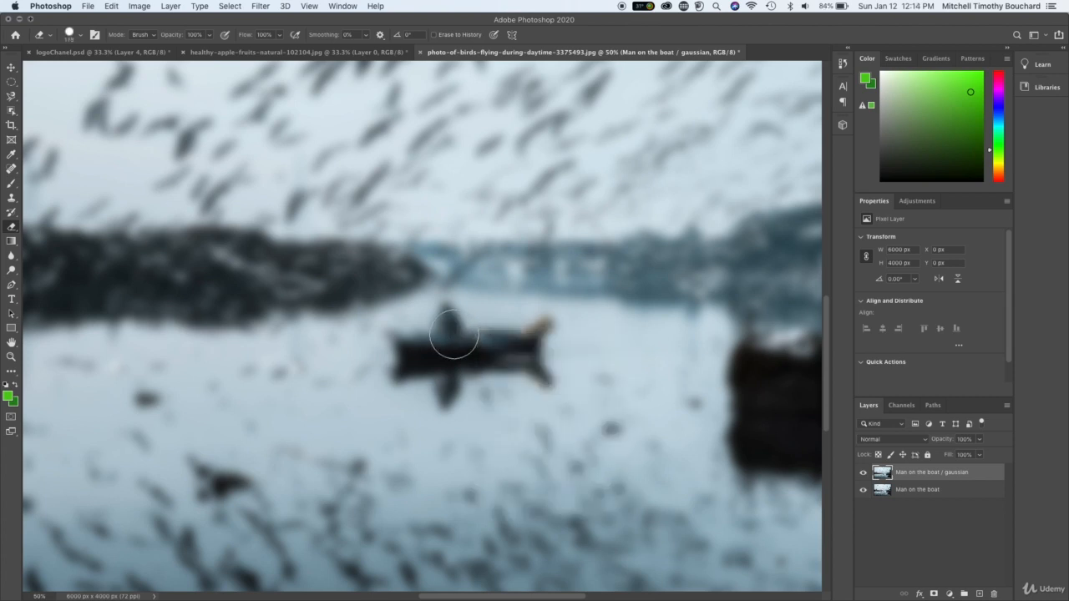
{"action": "mouse_move", "coordinate": [454, 333]}
{"action": "left_mouse_down"}
{"action": "mouse_move", "coordinate": [403, 342]}
{"action": "mouse_move", "coordinate": [425, 360]}
{"action": "mouse_move", "coordinate": [539, 368]}
{"action": "mouse_move", "coordinate": [549, 326]}
{"action": "mouse_move", "coordinate": [480, 324]}
{"action": "mouse_move", "coordinate": [522, 338]}
{"action": "left_mouse_up"}
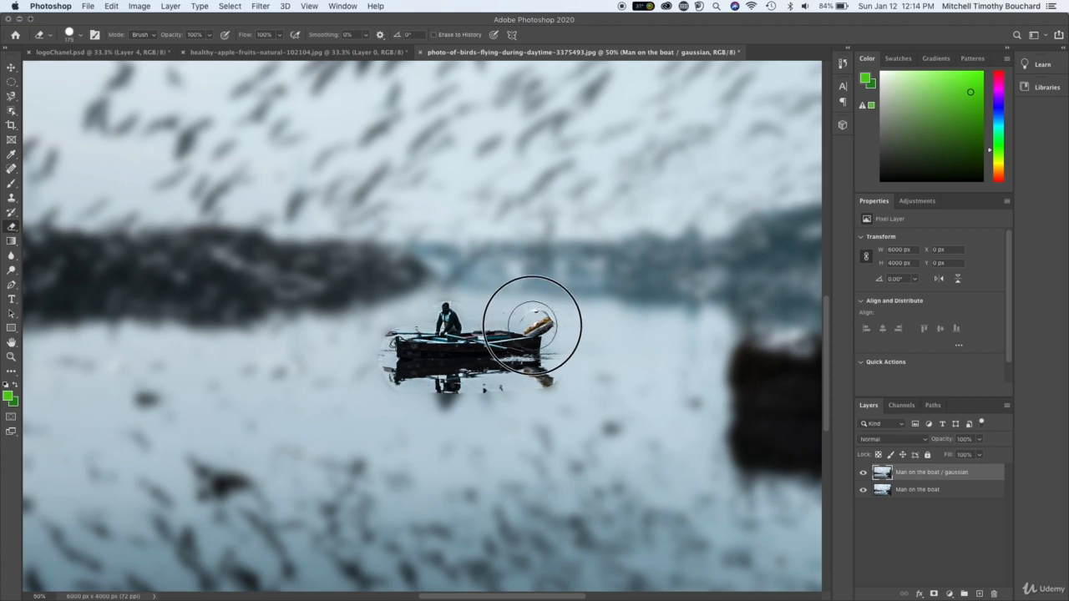
- Erase outward around the boat with the 175-pixel eraser, reducing the hardness to 74% and further to 46%
{"action": "right_click", "coordinate": [468, 335]}
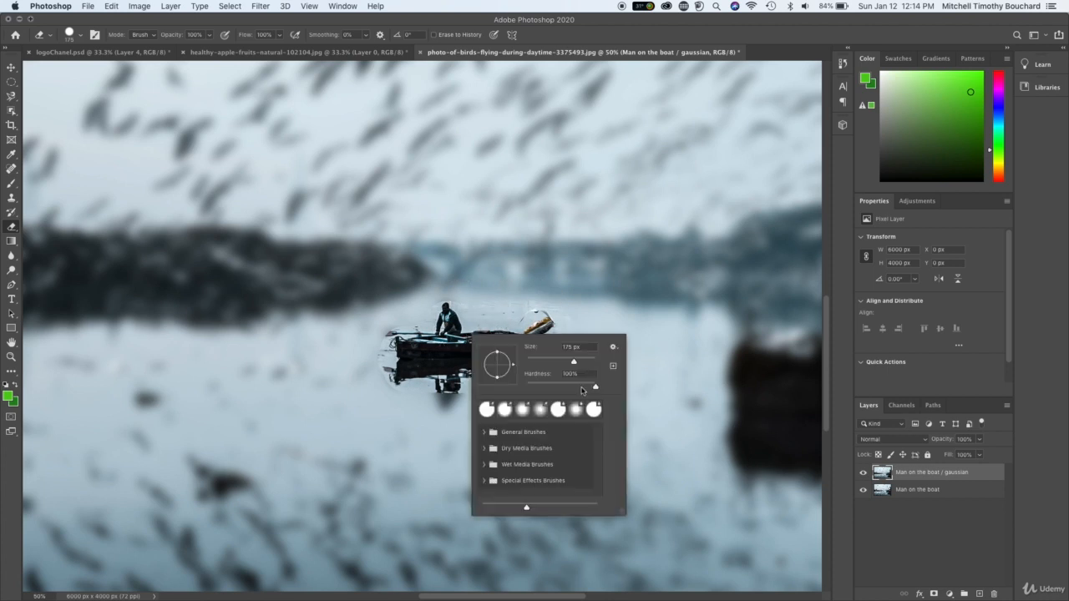
{"action": "left_click_drag", "start_coordinate": [583, 387], "coordinate": [578, 388]}
{"action": "mouse_move", "coordinate": [453, 321]}
{"action": "left_mouse_down"}
{"action": "mouse_move", "coordinate": [397, 343]}
{"action": "mouse_move", "coordinate": [391, 375]}
{"action": "mouse_move", "coordinate": [436, 402]}
{"action": "mouse_move", "coordinate": [541, 374]}
{"action": "mouse_move", "coordinate": [564, 340]}
{"action": "mouse_move", "coordinate": [520, 301]}
{"action": "mouse_move", "coordinate": [437, 306]}
{"action": "mouse_move", "coordinate": [394, 331]}
{"action": "mouse_move", "coordinate": [441, 373]}
{"action": "left_mouse_up"}
{"action": "right_click", "coordinate": [441, 373]}
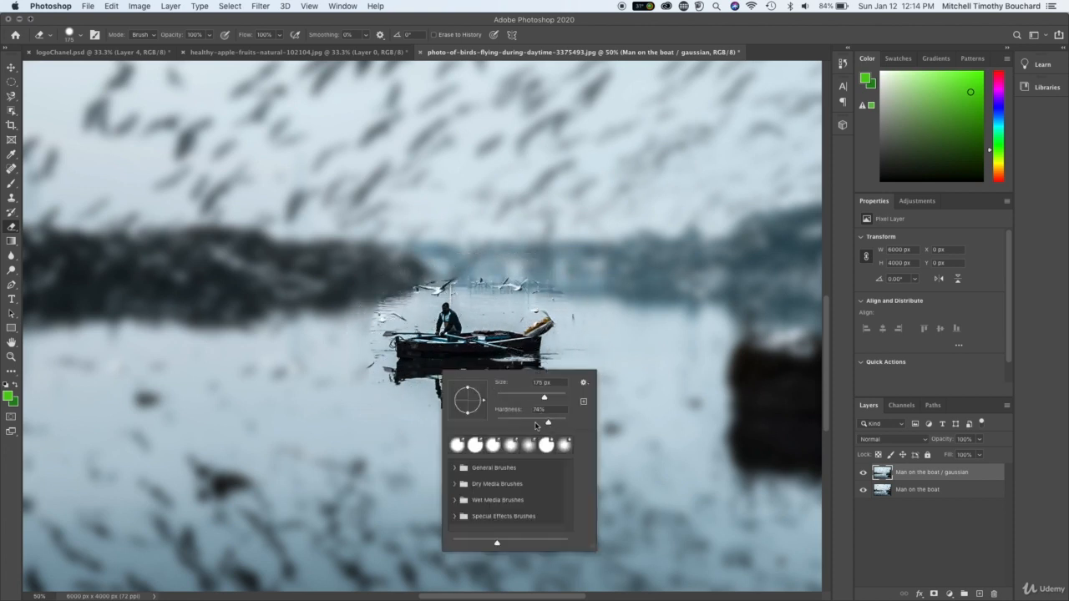
{"action": "mouse_move", "coordinate": [460, 317]}
{"action": "left_mouse_down"}
{"action": "mouse_move", "coordinate": [432, 291]}
{"action": "mouse_move", "coordinate": [393, 309]}
{"action": "mouse_move", "coordinate": [383, 360]}
{"action": "mouse_move", "coordinate": [413, 392]}
{"action": "mouse_move", "coordinate": [467, 409]}
{"action": "mouse_move", "coordinate": [525, 400]}
{"action": "mouse_move", "coordinate": [571, 350]}
{"action": "mouse_move", "coordinate": [553, 307]}
{"action": "mouse_move", "coordinate": [518, 287]}
{"action": "mouse_move", "coordinate": [415, 292]}
{"action": "mouse_move", "coordinate": [388, 331]}
{"action": "mouse_move", "coordinate": [411, 386]}
{"action": "mouse_move", "coordinate": [513, 406]}
{"action": "left_mouse_up"}
- Feather the outer edge of the erased area with the 175-pixel eraser, lowering its hardness to 25% and finally 0%
{"action": "right_click", "coordinate": [520, 351]}
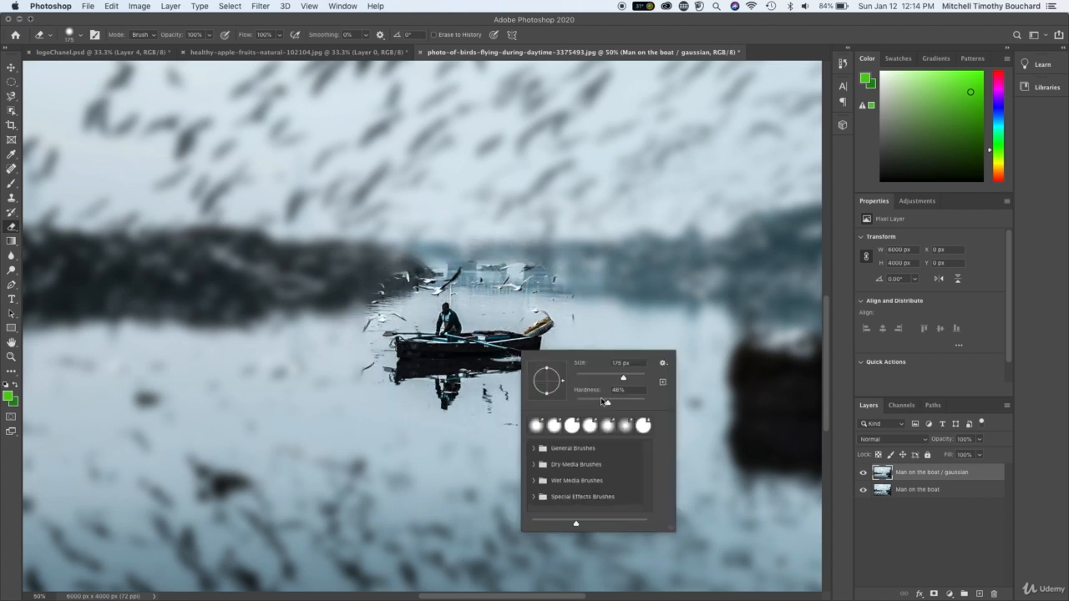
{"action": "left_click", "coordinate": [438, 286]}
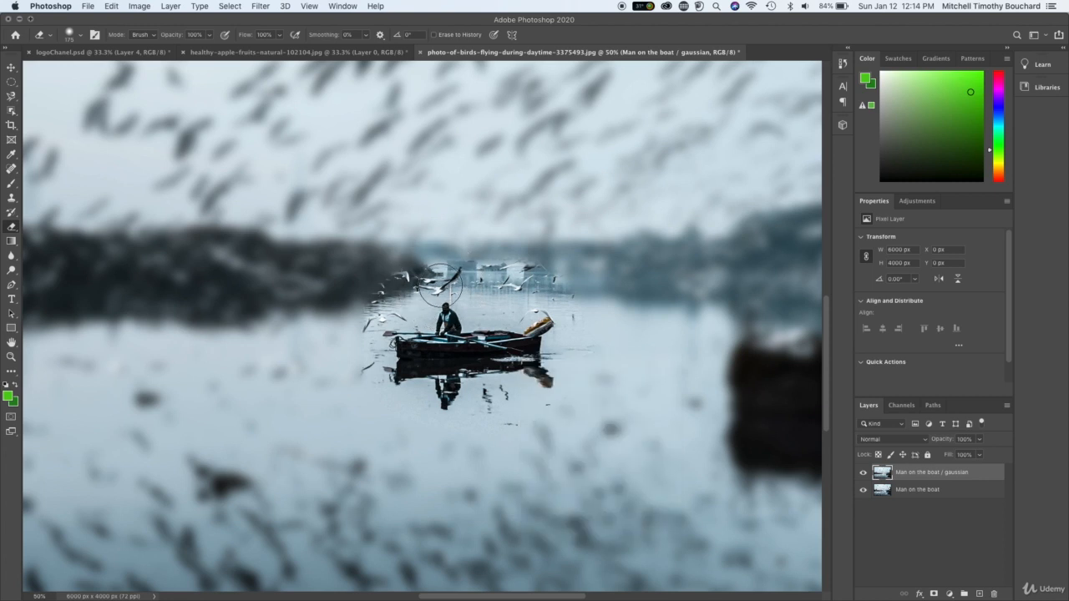
{"action": "mouse_move", "coordinate": [440, 283]}
{"action": "left_mouse_down"}
{"action": "mouse_move", "coordinate": [378, 303]}
{"action": "mouse_move", "coordinate": [373, 360]}
{"action": "mouse_move", "coordinate": [415, 396]}
{"action": "mouse_move", "coordinate": [469, 408]}
{"action": "mouse_move", "coordinate": [556, 385]}
{"action": "mouse_move", "coordinate": [569, 321]}
{"action": "mouse_move", "coordinate": [537, 272]}
{"action": "mouse_move", "coordinate": [472, 263]}
{"action": "mouse_move", "coordinate": [384, 282]}
{"action": "mouse_move", "coordinate": [359, 337]}
{"action": "mouse_move", "coordinate": [480, 389]}
{"action": "left_mouse_up"}
{"action": "right_click", "coordinate": [505, 365]}
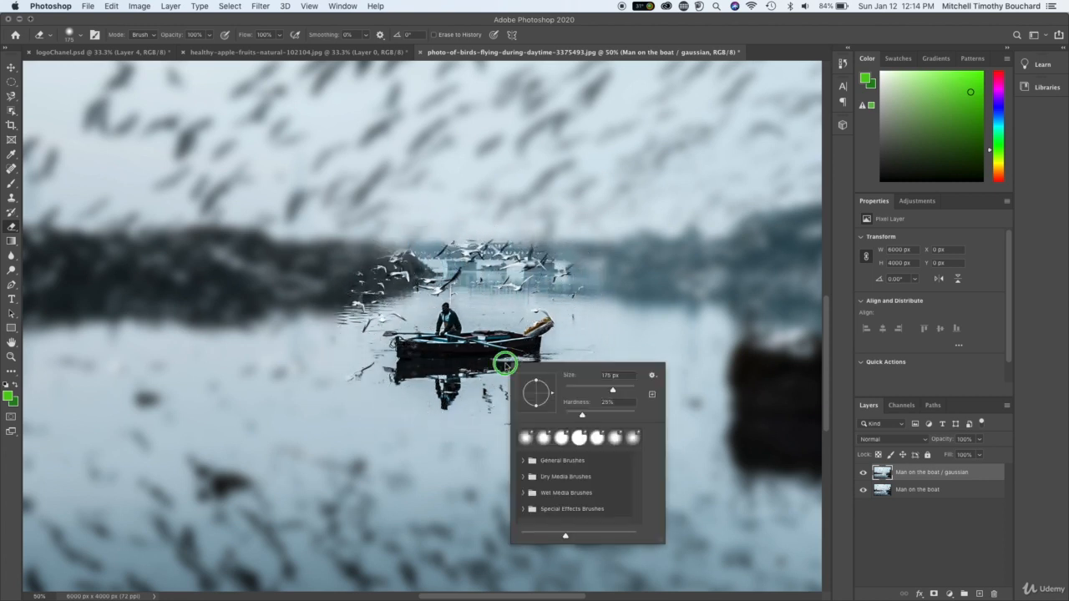
{"action": "left_click_drag", "start_coordinate": [578, 414], "coordinate": [559, 415]}
{"action": "mouse_move", "coordinate": [432, 294]}
{"action": "left_mouse_down"}
{"action": "mouse_move", "coordinate": [434, 250]}
{"action": "mouse_move", "coordinate": [397, 252]}
{"action": "mouse_move", "coordinate": [350, 317]}
{"action": "mouse_move", "coordinate": [360, 357]}
{"action": "mouse_move", "coordinate": [392, 382]}
{"action": "mouse_move", "coordinate": [500, 403]}
{"action": "mouse_move", "coordinate": [569, 369]}
{"action": "mouse_move", "coordinate": [587, 313]}
{"action": "mouse_move", "coordinate": [569, 259]}
{"action": "mouse_move", "coordinate": [533, 246]}
{"action": "mouse_move", "coordinate": [422, 248]}
{"action": "mouse_move", "coordinate": [346, 301]}
{"action": "mouse_move", "coordinate": [368, 361]}
{"action": "mouse_move", "coordinate": [489, 384]}
{"action": "left_mouse_up"}
- Check the eraser's hardness setting and examine the gradual transition around the boat at several magnifications
{"action": "right_click", "coordinate": [488, 386]}
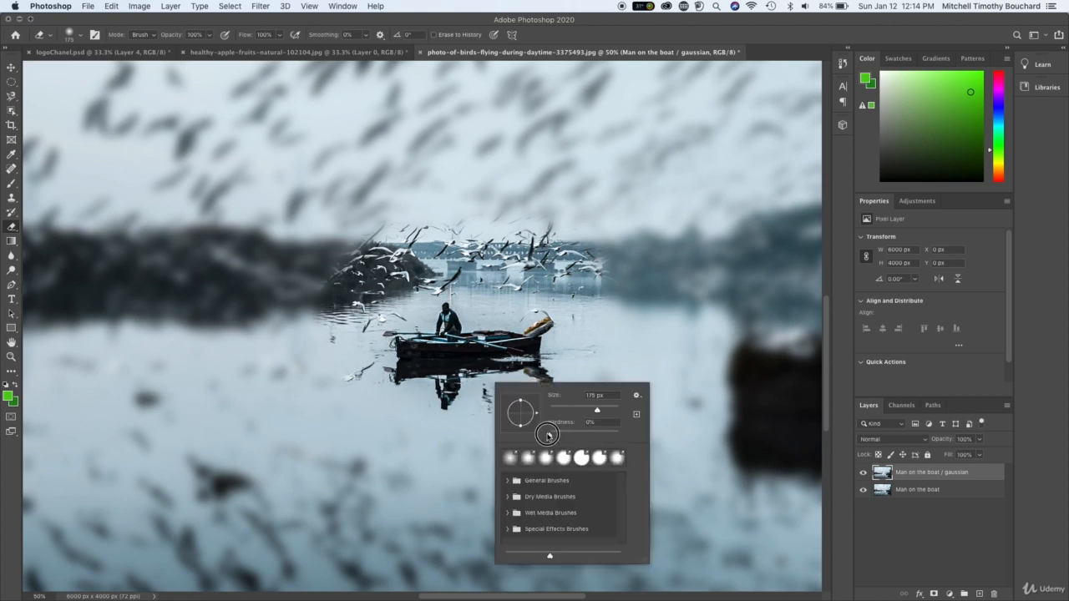
{"action": "left_click_drag", "start_coordinate": [547, 435], "coordinate": [489, 434]}
{"action": "key", "text": "Return"}
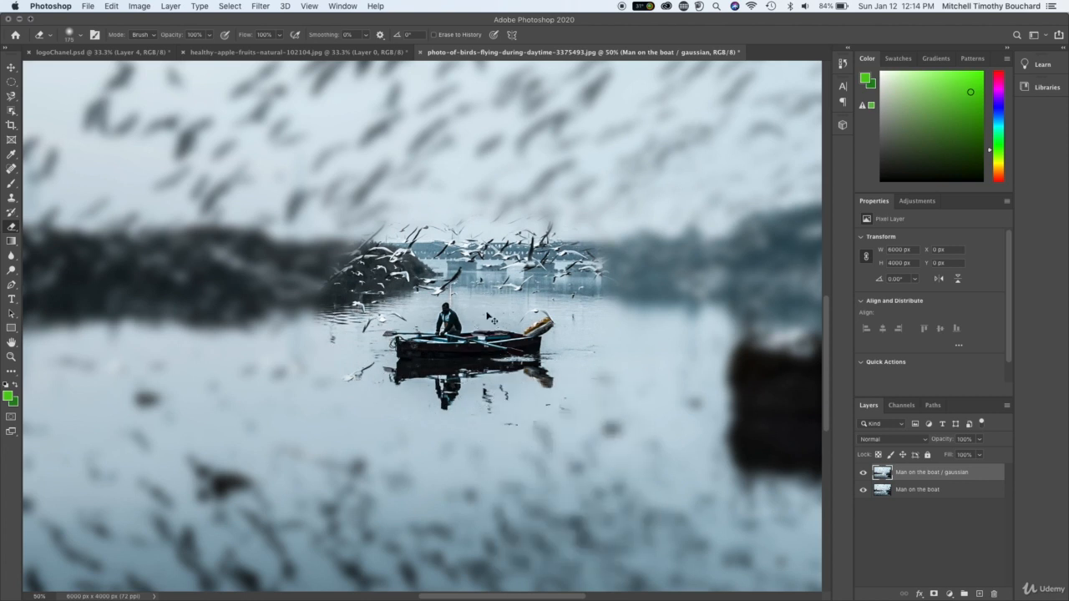
{"action": "key", "text": "ctrl+minus"}
{"action": "key", "text": "ctrl+minus"}
{"action": "key", "text": "ctrl+minus"}
{"action": "key", "text": "ctrl+plus"}
{"action": "key", "text": "ctrl+plus"}
{"action": "key", "text": "ctrl+plus"}
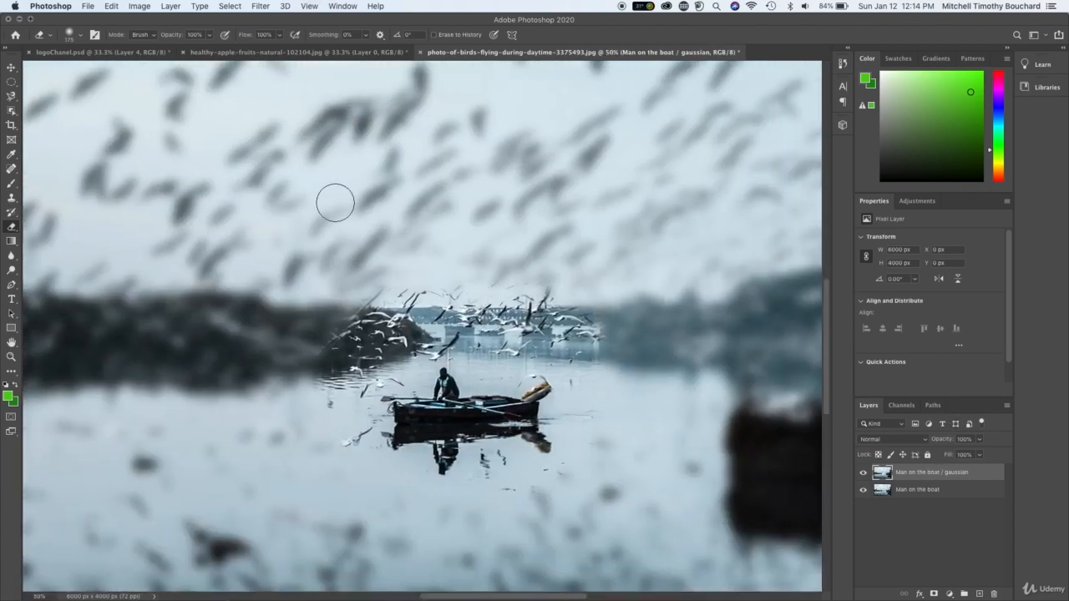
- Blur the left edge of the erased area near the shoreline with the Blur tool at 182 pixels and raised hardness
{"action": "left_click", "coordinate": [11, 256]}
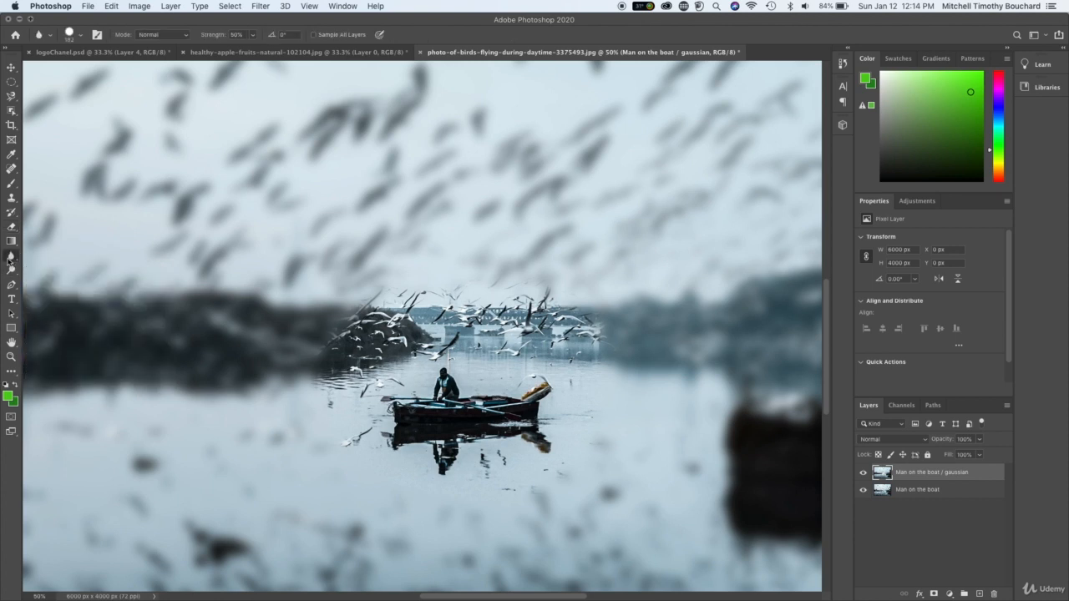
{"action": "right_click", "coordinate": [10, 257]}
{"action": "left_click", "coordinate": [42, 254]}
{"action": "right_click", "coordinate": [399, 329]}
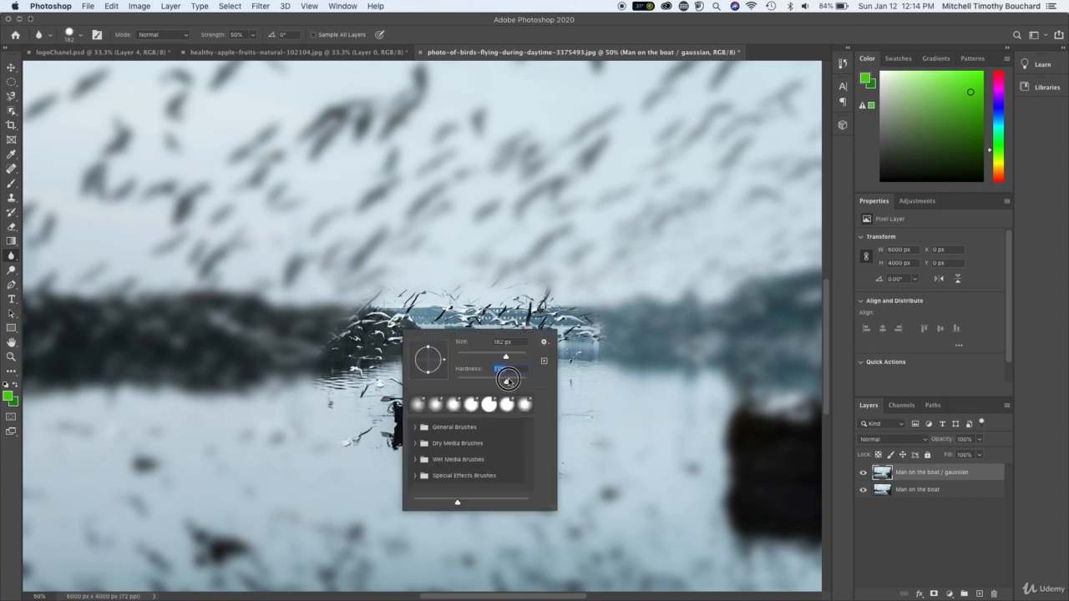
{"action": "left_click_drag", "start_coordinate": [508, 381], "coordinate": [544, 382]}
{"action": "mouse_move", "coordinate": [364, 307]}
{"action": "left_mouse_down"}
{"action": "mouse_move", "coordinate": [311, 338]}
{"action": "mouse_move", "coordinate": [385, 301]}
{"action": "mouse_move", "coordinate": [438, 295]}
{"action": "mouse_move", "coordinate": [539, 300]}
{"action": "mouse_move", "coordinate": [595, 322]}
{"action": "mouse_move", "coordinate": [615, 393]}
{"action": "mouse_move", "coordinate": [592, 456]}
{"action": "mouse_move", "coordinate": [516, 507]}
{"action": "mouse_move", "coordinate": [350, 537]}
{"action": "mouse_move", "coordinate": [313, 431]}
{"action": "mouse_move", "coordinate": [368, 335]}
{"action": "left_mouse_up"}
- Lower the Blur tool's hardness and blur around the edge of the sharp area surrounding the boat
{"action": "right_click", "coordinate": [371, 337]}
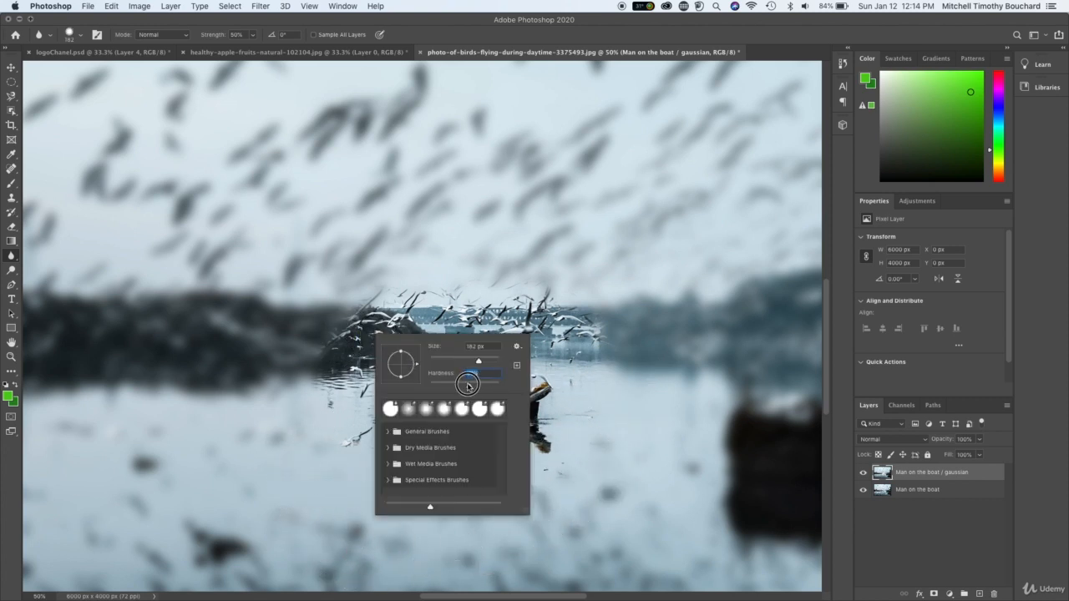
{"action": "left_click_drag", "start_coordinate": [467, 386], "coordinate": [453, 386]}
{"action": "left_click", "coordinate": [345, 325]}
{"action": "mouse_move", "coordinate": [371, 310]}
{"action": "left_mouse_down"}
{"action": "mouse_move", "coordinate": [561, 313]}
{"action": "mouse_move", "coordinate": [599, 371]}
{"action": "mouse_move", "coordinate": [580, 422]}
{"action": "mouse_move", "coordinate": [528, 484]}
{"action": "mouse_move", "coordinate": [448, 487]}
{"action": "mouse_move", "coordinate": [344, 433]}
{"action": "mouse_move", "coordinate": [310, 357]}
{"action": "mouse_move", "coordinate": [360, 306]}
{"action": "mouse_move", "coordinate": [407, 298]}
{"action": "mouse_move", "coordinate": [472, 303]}
{"action": "mouse_move", "coordinate": [588, 354]}
{"action": "mouse_move", "coordinate": [590, 451]}
{"action": "left_mouse_up"}
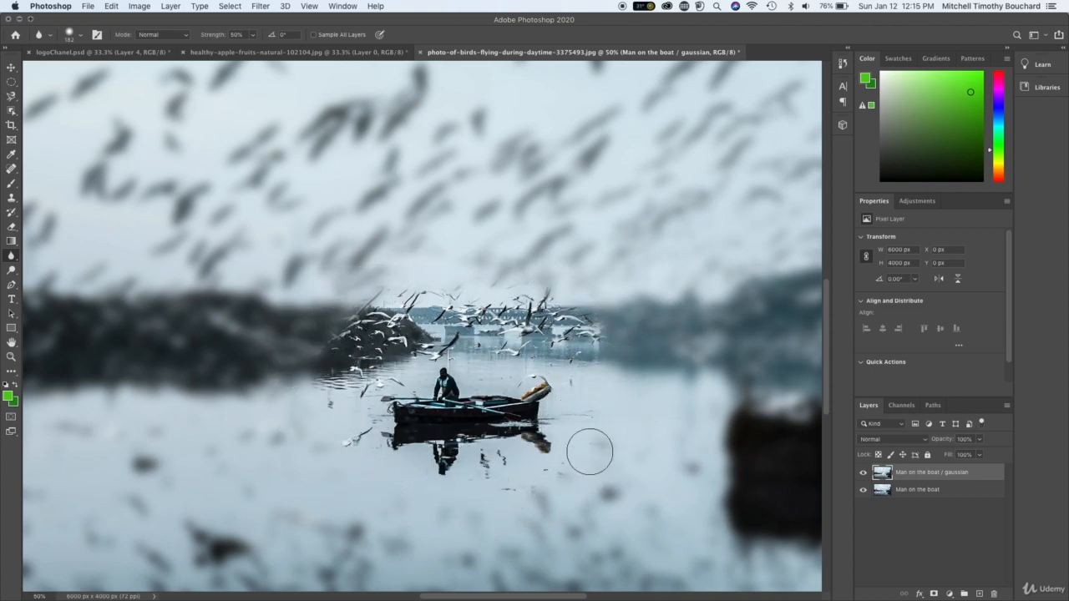
- Select the Man on the boat layer and blur around the birds above the boat, setting the Blur tool's hardness to 60%
{"action": "left_click", "coordinate": [952, 493]}
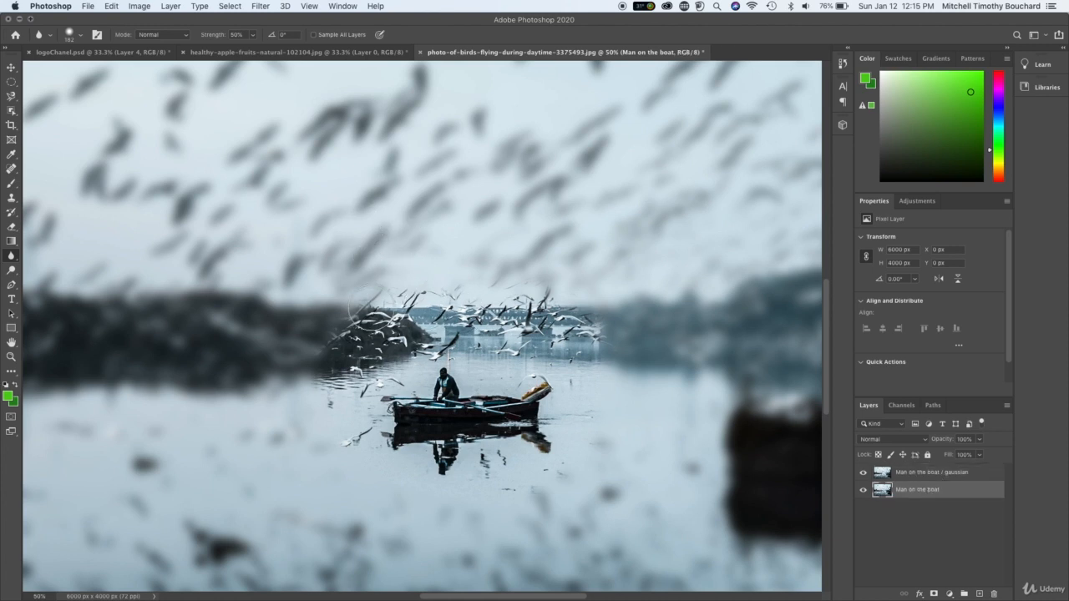
{"action": "mouse_move", "coordinate": [370, 310]}
{"action": "left_mouse_down"}
{"action": "mouse_move", "coordinate": [413, 286]}
{"action": "mouse_move", "coordinate": [456, 284]}
{"action": "mouse_move", "coordinate": [545, 298]}
{"action": "mouse_move", "coordinate": [607, 352]}
{"action": "mouse_move", "coordinate": [595, 427]}
{"action": "mouse_move", "coordinate": [554, 468]}
{"action": "mouse_move", "coordinate": [466, 483]}
{"action": "mouse_move", "coordinate": [377, 452]}
{"action": "mouse_move", "coordinate": [318, 374]}
{"action": "mouse_move", "coordinate": [341, 309]}
{"action": "mouse_move", "coordinate": [452, 288]}
{"action": "mouse_move", "coordinate": [612, 322]}
{"action": "mouse_move", "coordinate": [576, 332]}
{"action": "left_mouse_up"}
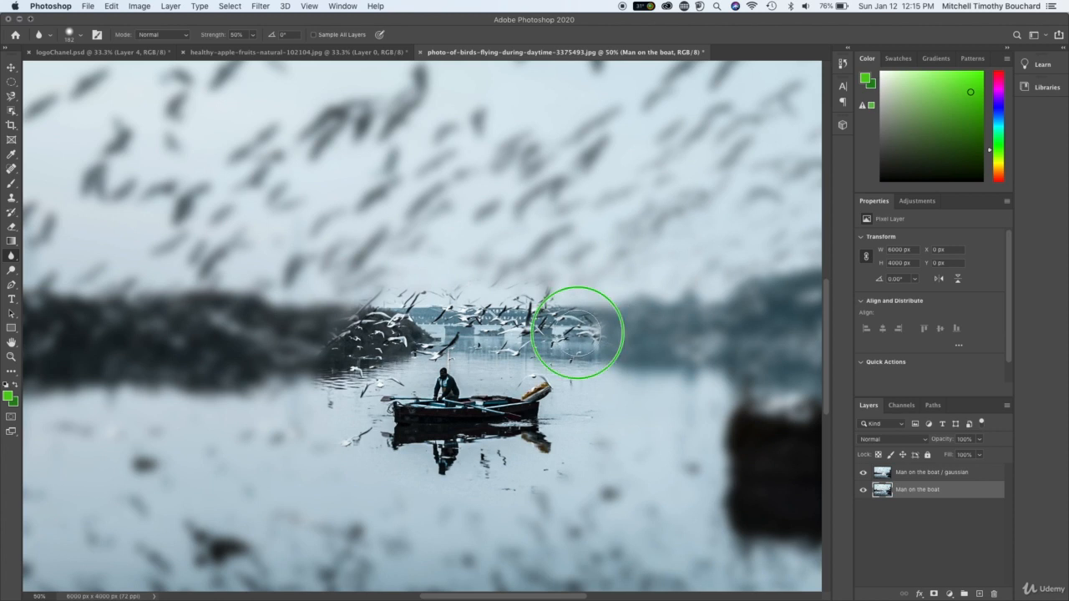
{"action": "right_click", "coordinate": [576, 332]}
{"action": "left_click_drag", "start_coordinate": [655, 384], "coordinate": [680, 389]}
{"action": "left_click", "coordinate": [530, 274]}
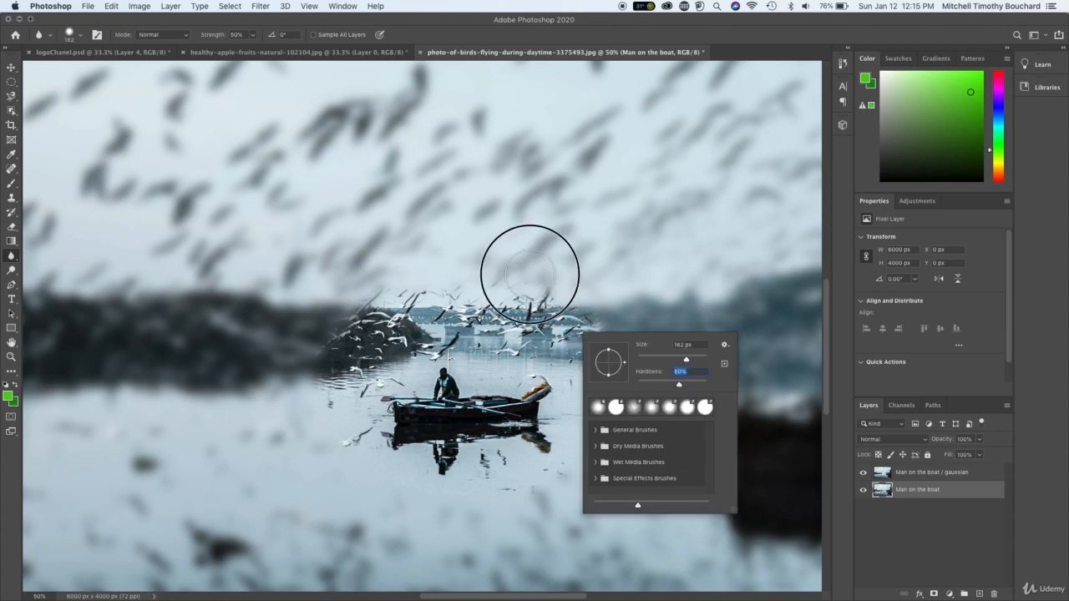
{"action": "left_click_drag", "start_coordinate": [322, 322], "coordinate": [323, 338]}
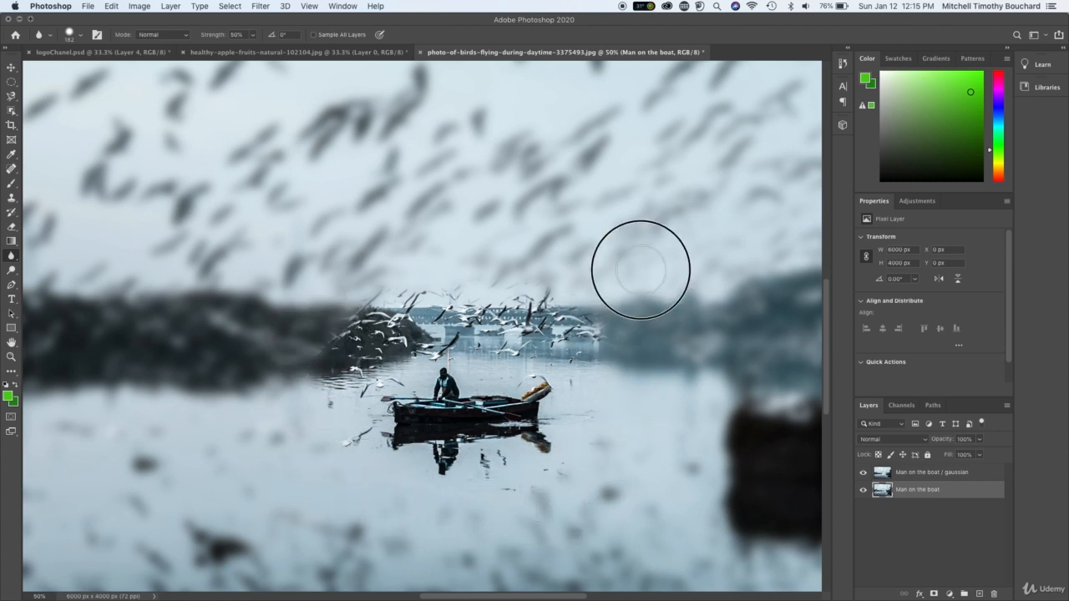
- Lower the Blur tool's hardness to about 11% and blur the birds along the far shoreline behind the boat
{"action": "right_click", "coordinate": [494, 293]}
{"action": "left_click", "coordinate": [558, 340]}
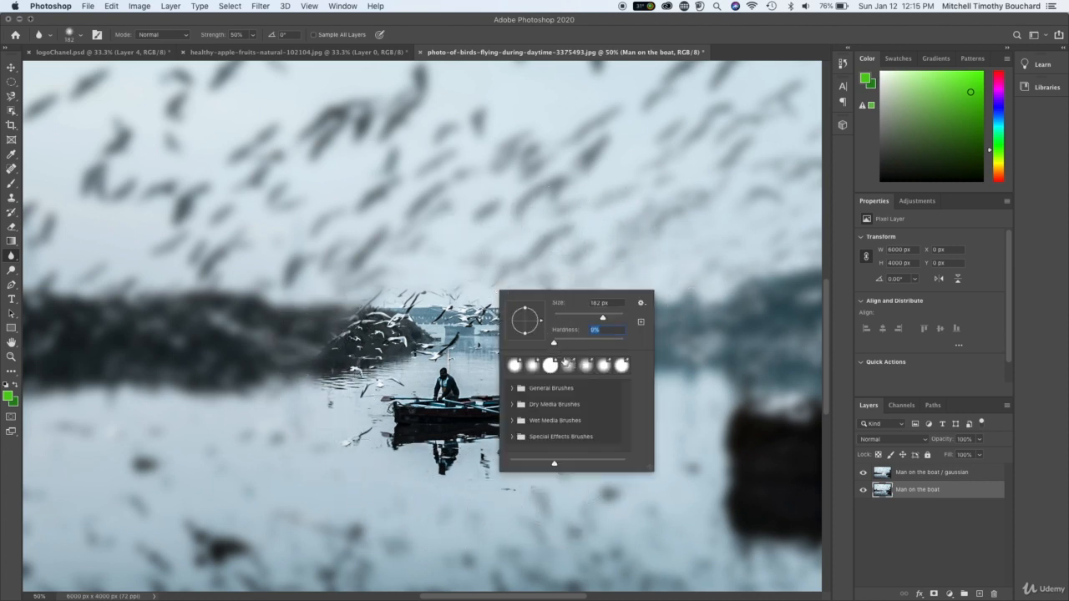
{"action": "left_click", "coordinate": [449, 316]}
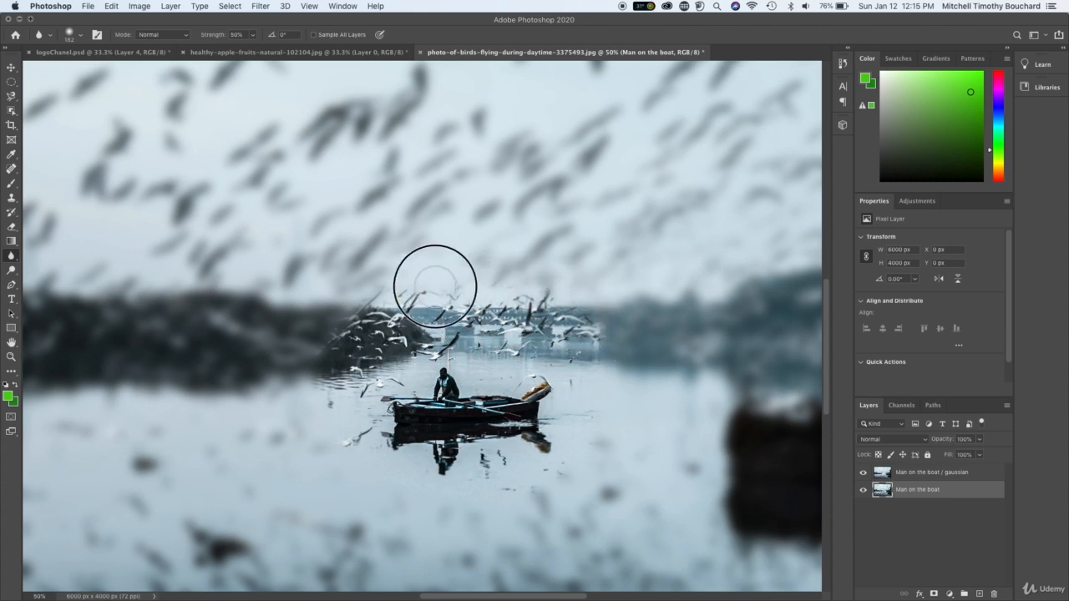
{"action": "mouse_move", "coordinate": [426, 307]}
{"action": "left_mouse_down"}
{"action": "mouse_move", "coordinate": [369, 303]}
{"action": "mouse_move", "coordinate": [412, 292]}
{"action": "mouse_move", "coordinate": [399, 313]}
{"action": "mouse_move", "coordinate": [467, 303]}
{"action": "mouse_move", "coordinate": [613, 344]}
{"action": "left_mouse_up"}
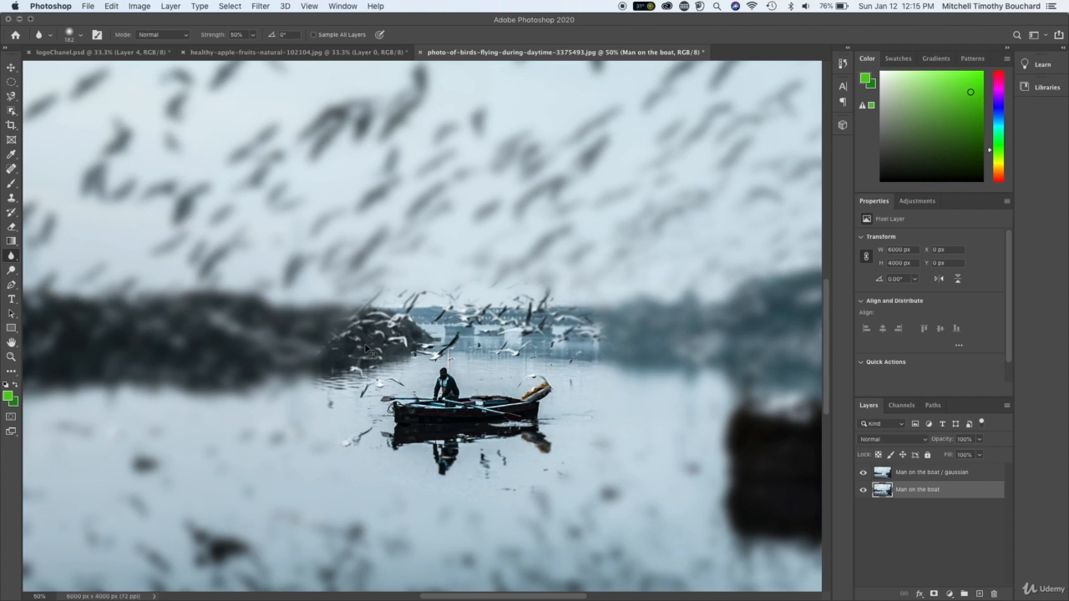
- Check the blended result across the whole photo and hide the Man on the boat / gaussian layer
{"action": "key", "text": "super+minus"}
{"action": "key", "text": "super+minus"}
{"action": "key", "text": "super+minus"}
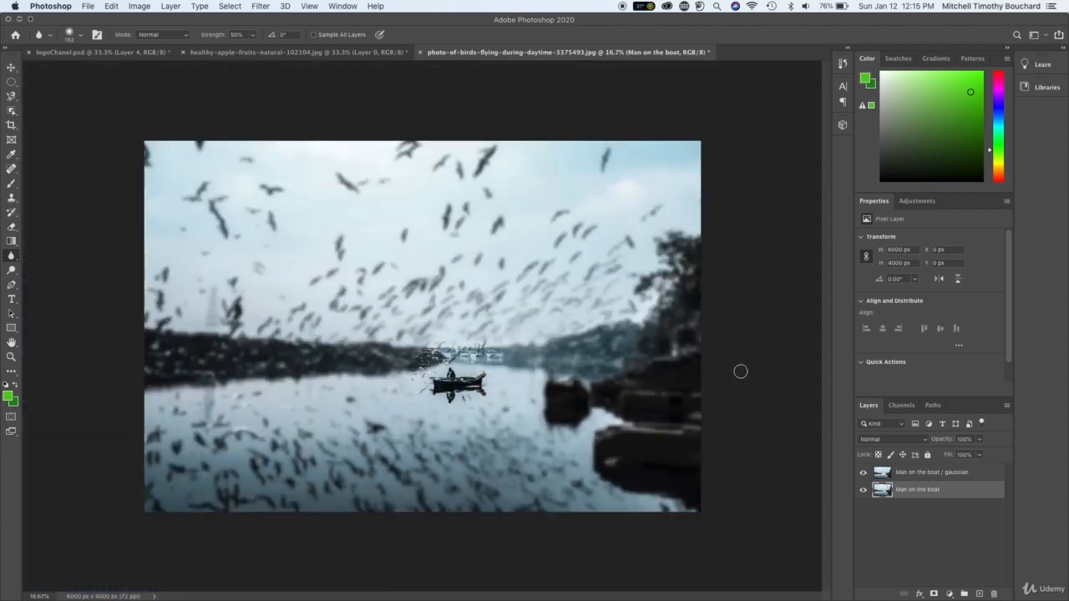
{"action": "key", "text": "super+plus"}
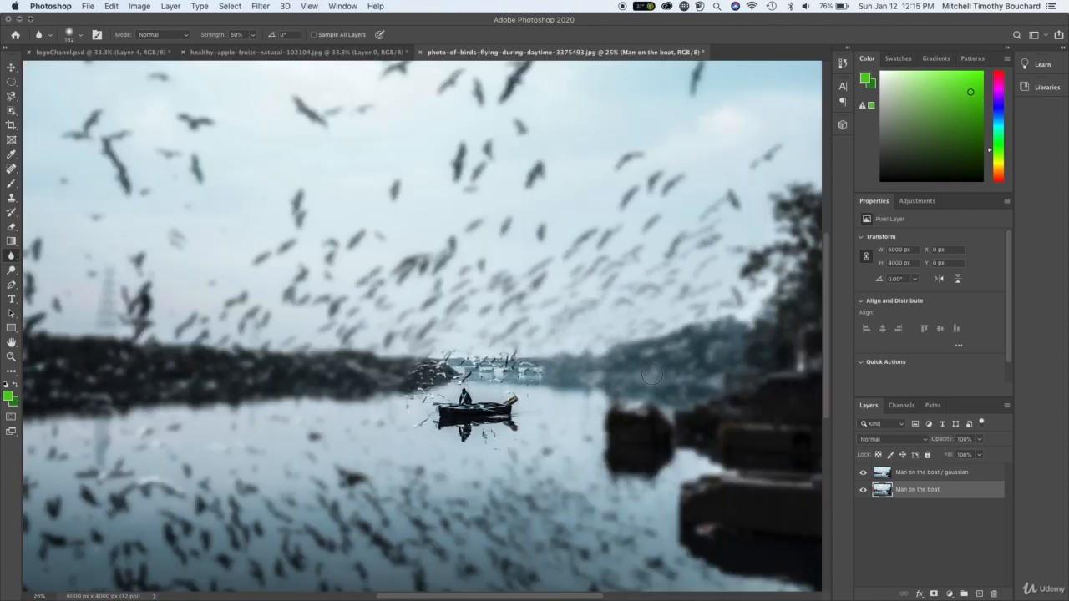
{"action": "scroll", "coordinate": [651, 375], "scroll_direction": "down", "scroll_amount": 2}
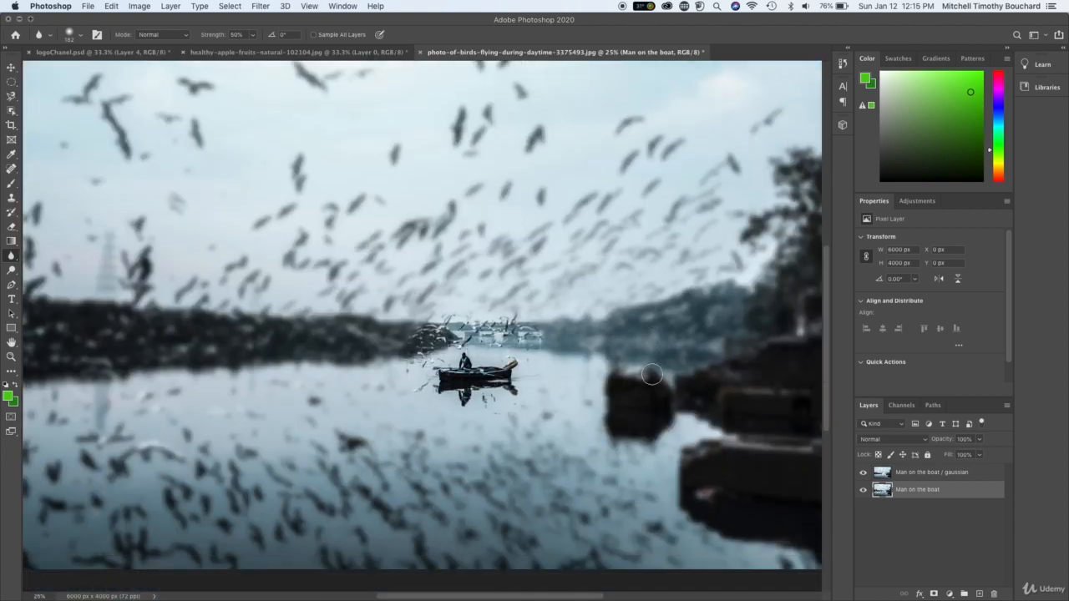
{"action": "left_click", "coordinate": [863, 473]}
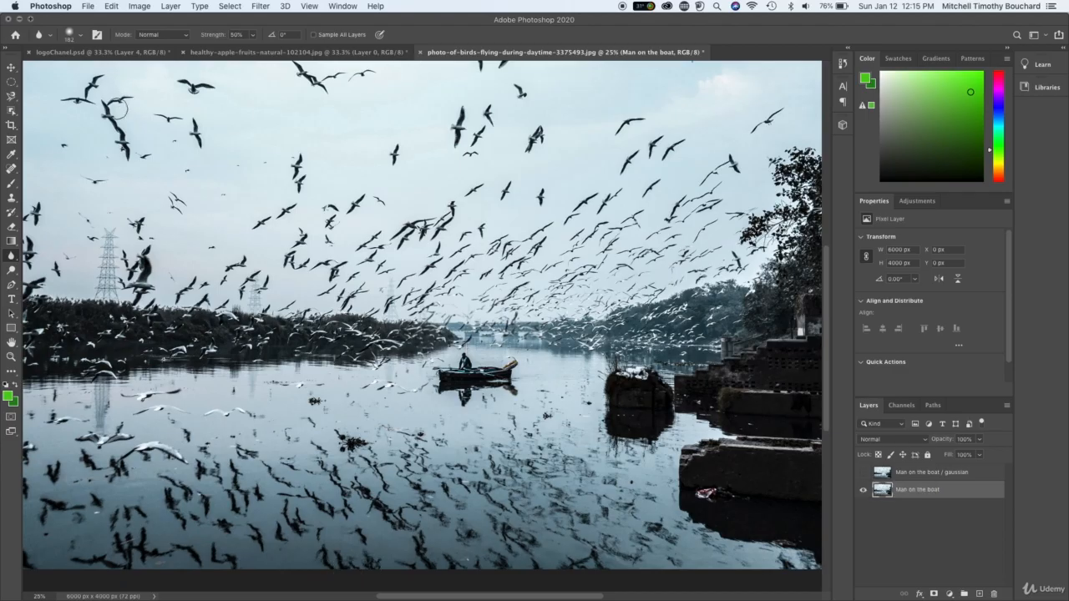
- Enlarge the Blur tool's brush to 236 px and blur a bird in the upper-left sky of the Man on the boat layer
{"action": "right_click", "coordinate": [80, 99]}
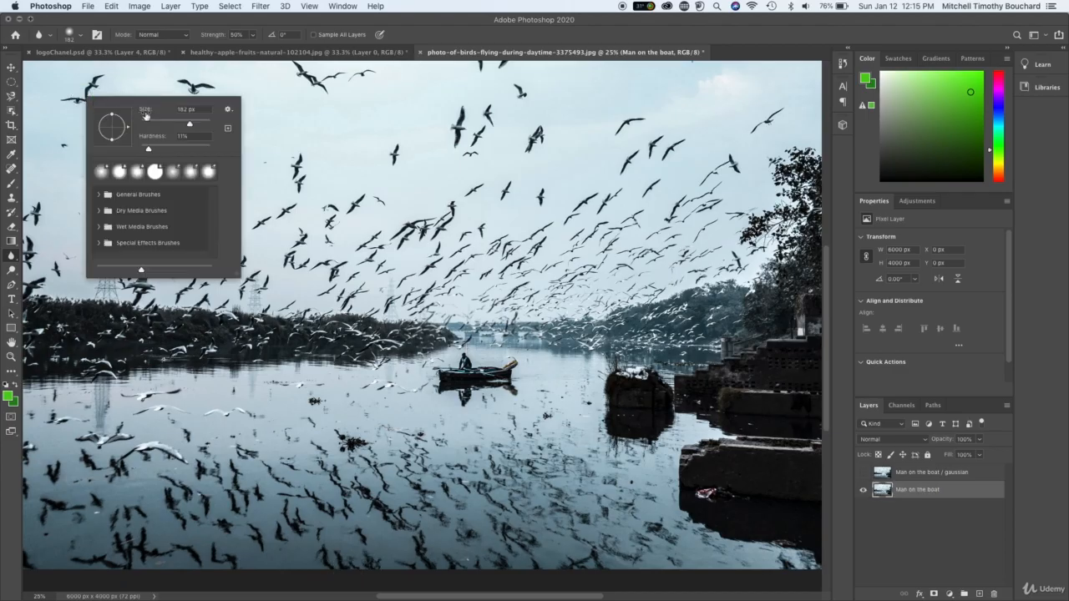
{"action": "left_click_drag", "start_coordinate": [191, 125], "coordinate": [196, 124]}
{"action": "left_click", "coordinate": [80, 88]}
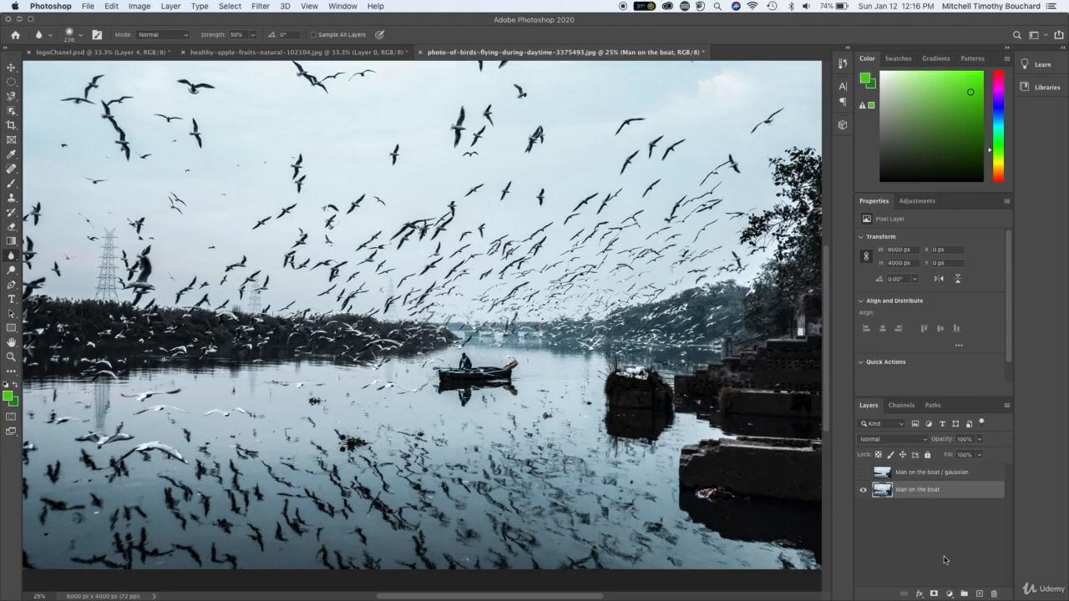
{"action": "key", "text": "super+minus"}
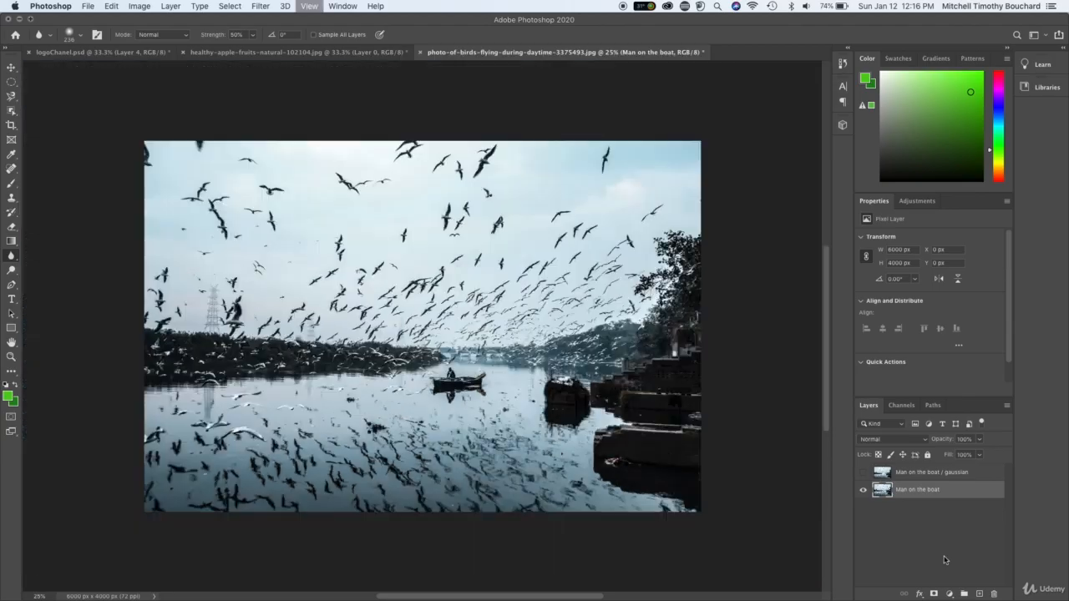